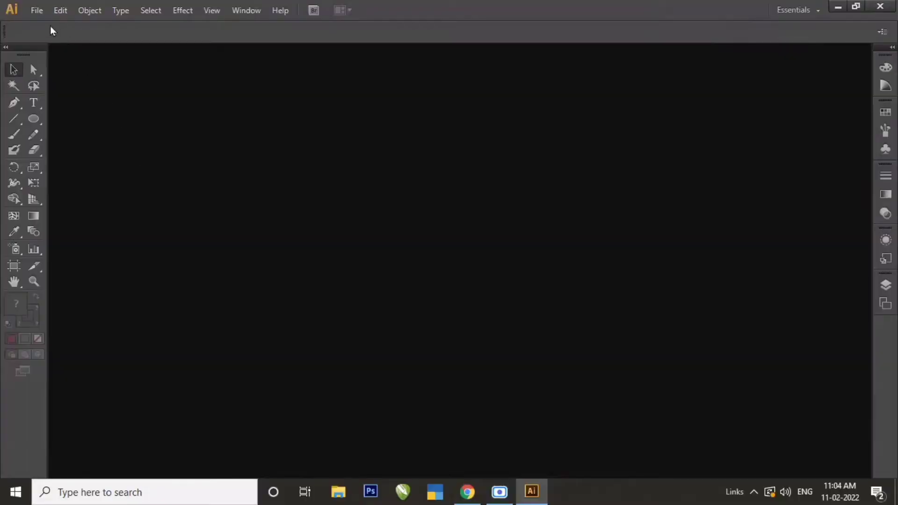
# Step: Show Illustrator's Edit menu commands before any document is open
pyautogui.click(37, 10)
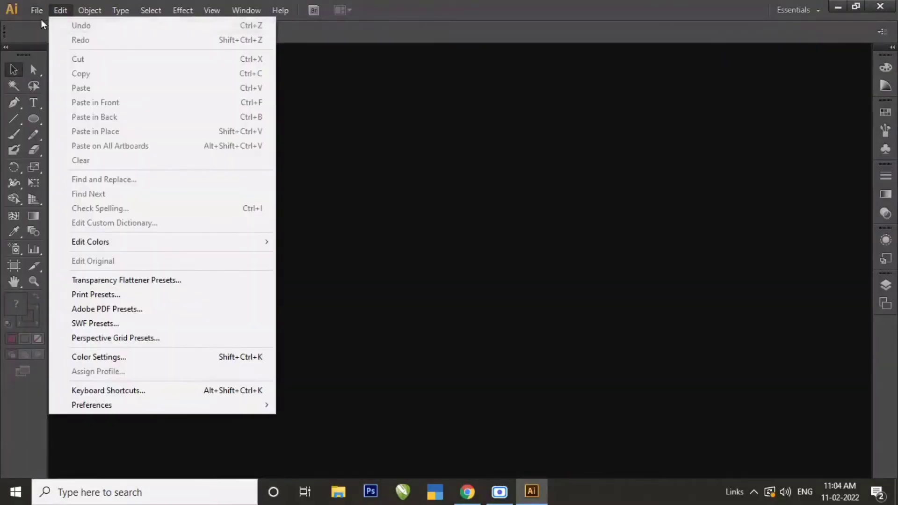
# Step: Create a 1500 × 1500 pt document named 'Metaball Pattern' with units in points
pyautogui.moveTo(36, 10)
pyautogui.click(38, 28)
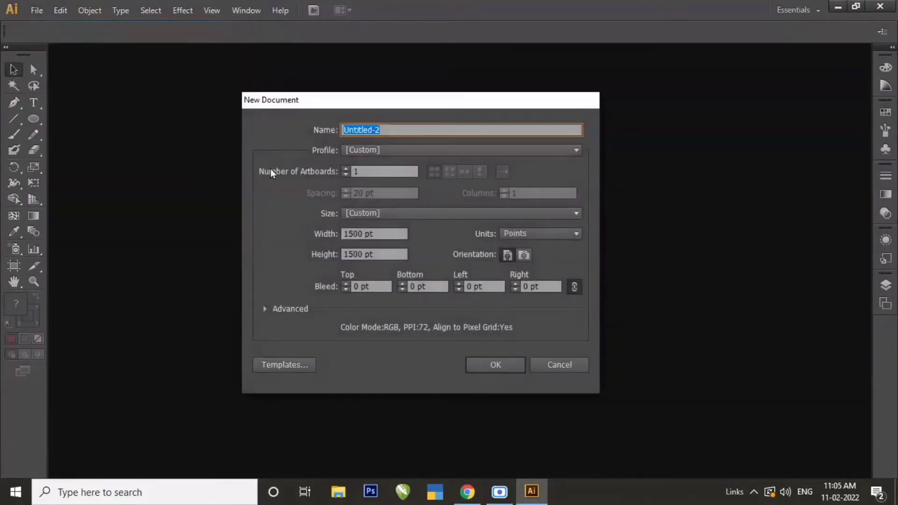
pyautogui.write('Meta')
pyautogui.write('ball')
pyautogui.write(' Patt')
pyautogui.write('ern')
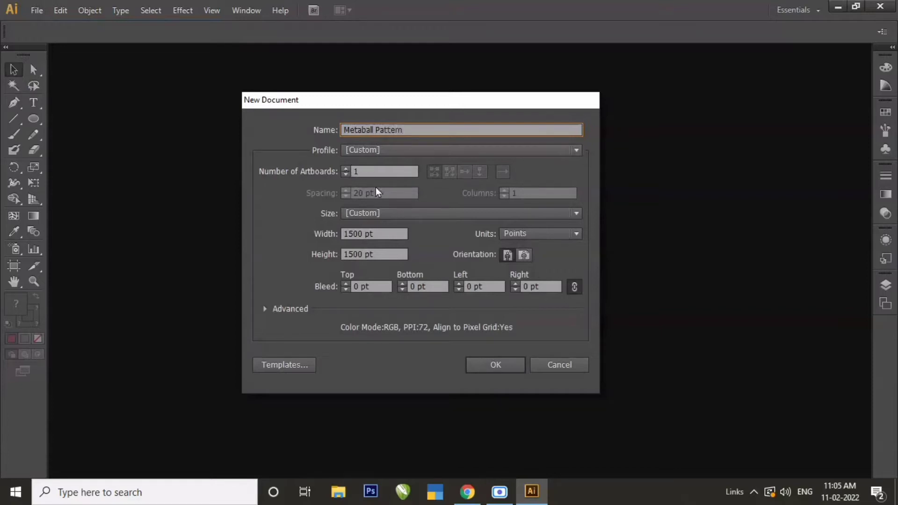
pyautogui.click(523, 235)
pyautogui.click(535, 248)
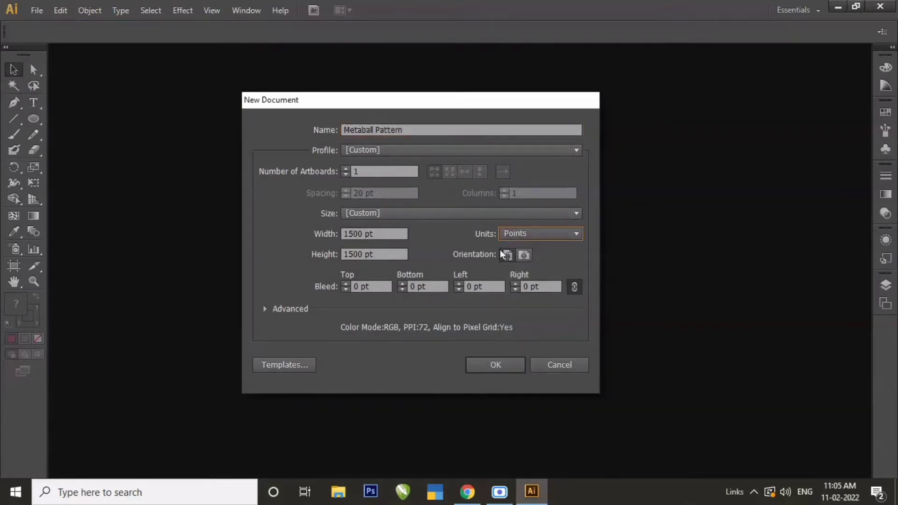
pyautogui.click(393, 234)
pyautogui.click(378, 257)
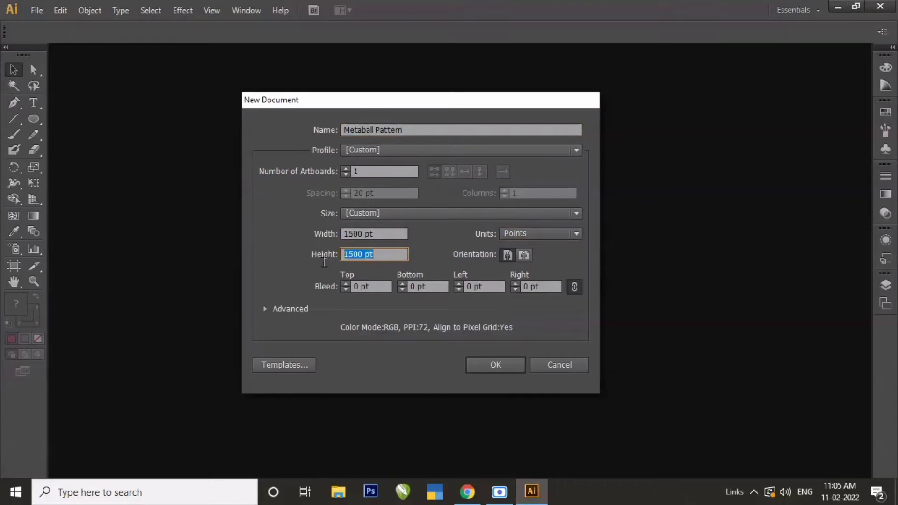
pyautogui.click(502, 368)
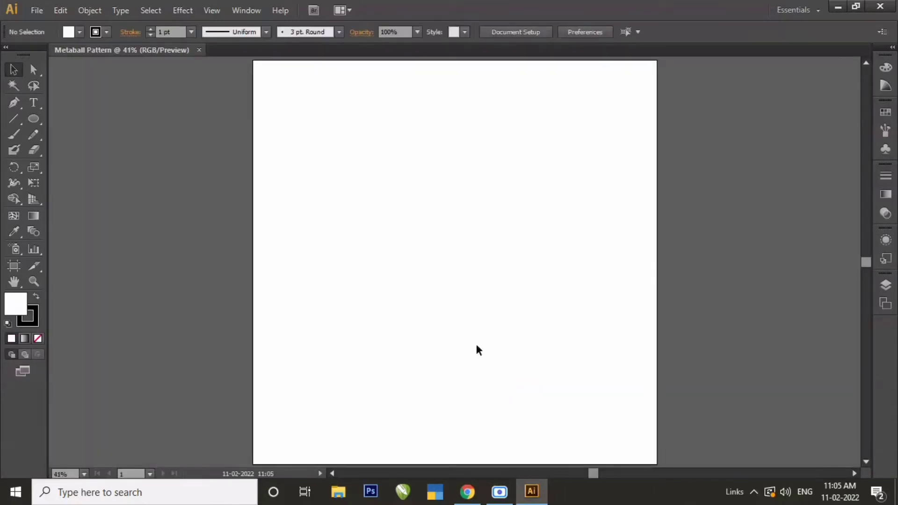
# Step: Draw a 100 × 100 pt circle at the artboard centre and fill it blue
pyautogui.click(34, 119)
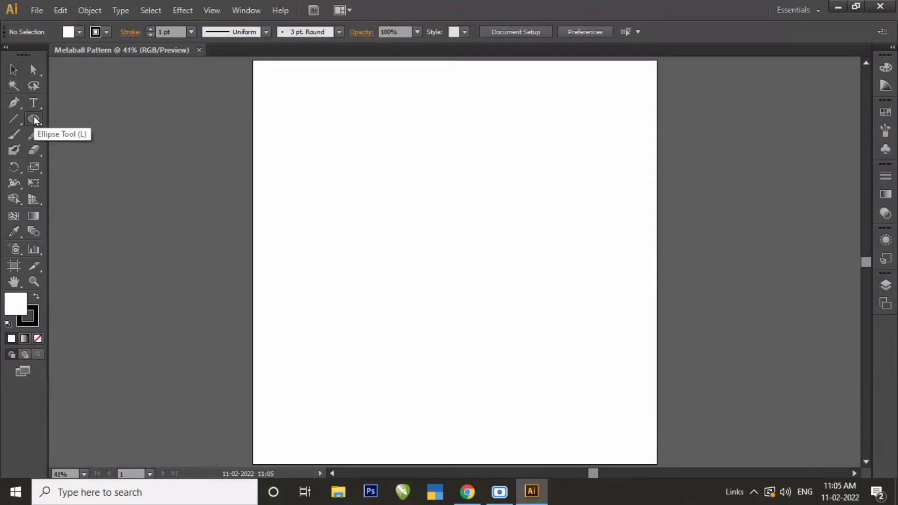
pyautogui.click(456, 236)
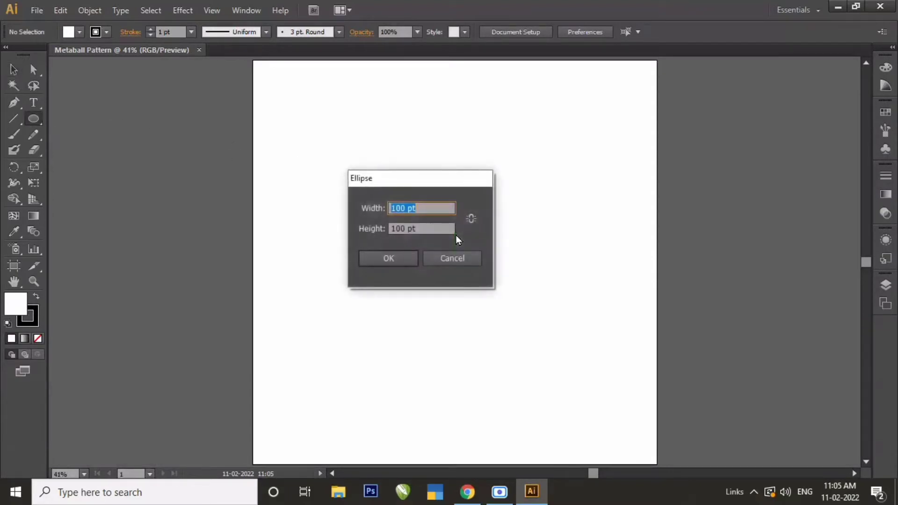
pyautogui.click(407, 257)
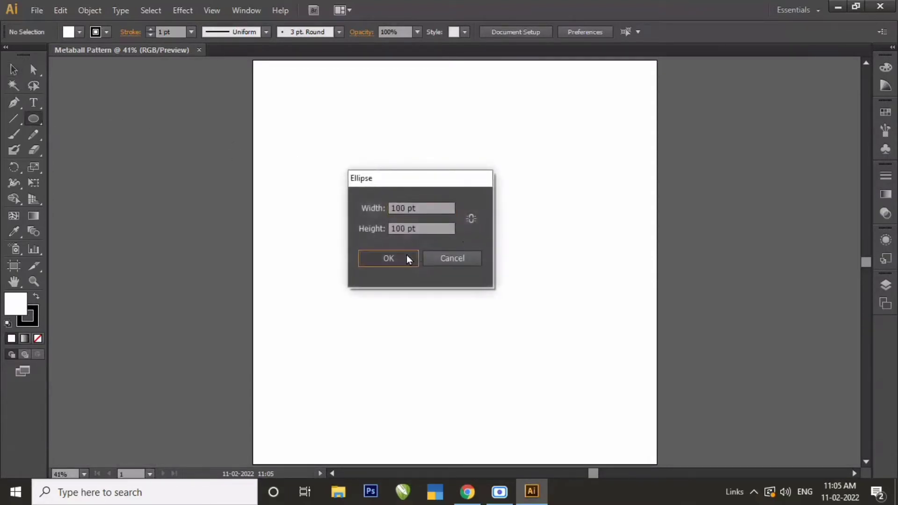
pyautogui.click(81, 33)
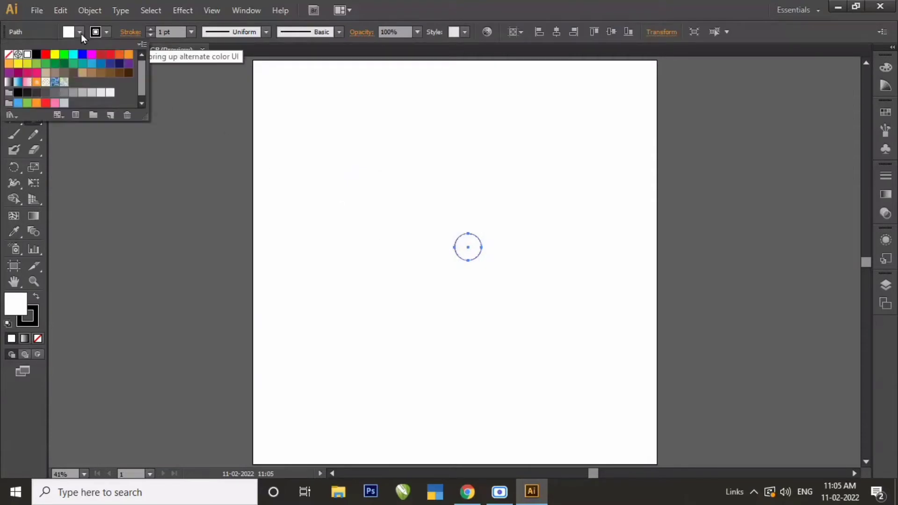
pyautogui.click(92, 64)
# Step: Give the circle a centred 20 pt dark grey stroke
pyautogui.click(108, 32)
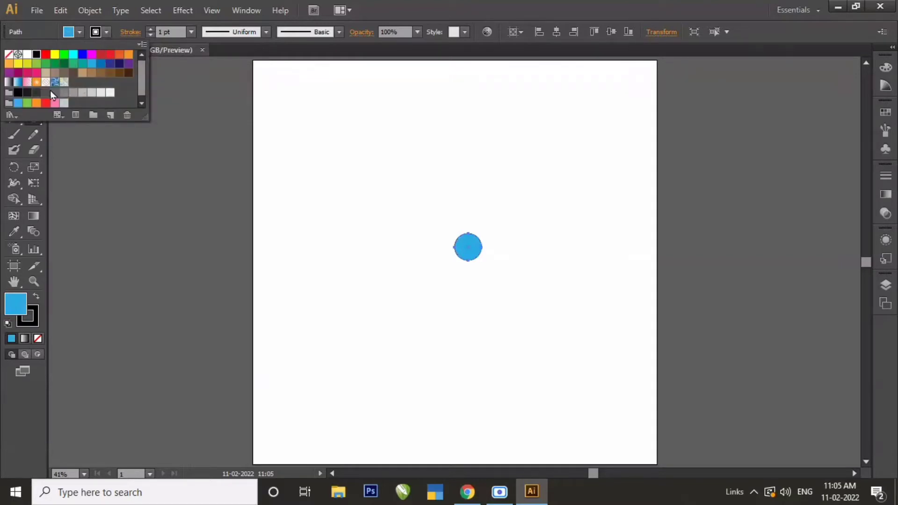
pyautogui.click(46, 92)
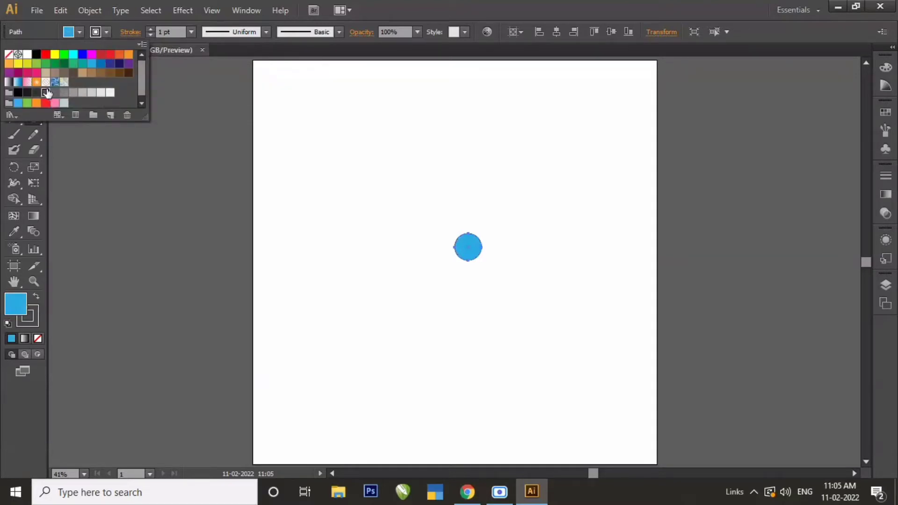
pyautogui.click(130, 31)
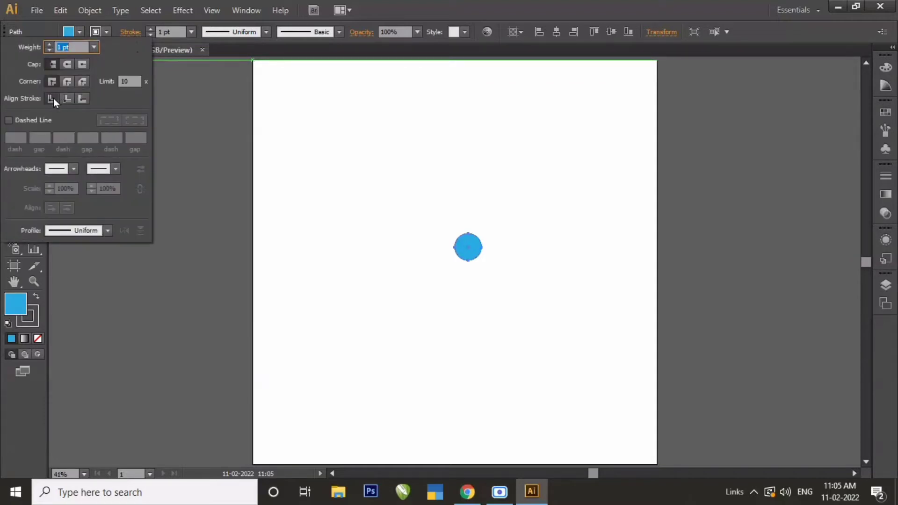
pyautogui.click(52, 98)
pyautogui.click(94, 47)
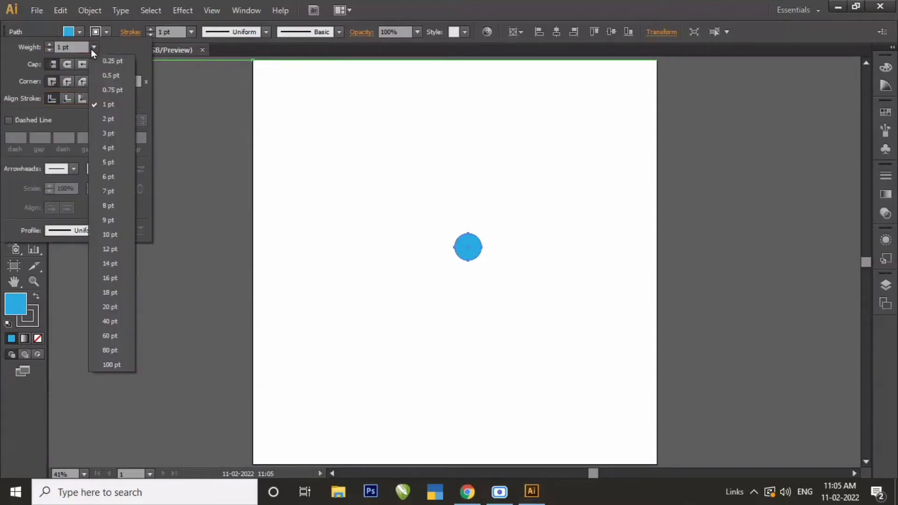
pyautogui.click(109, 307)
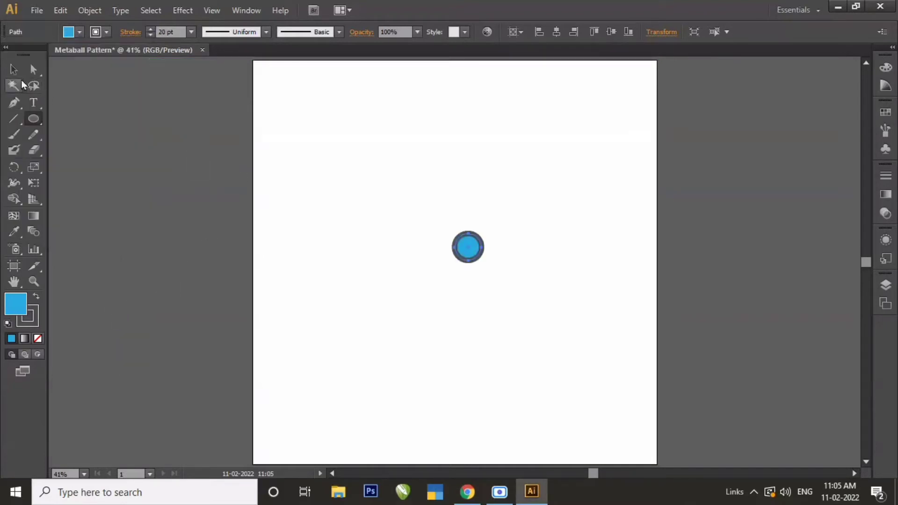
pyautogui.click(13, 69)
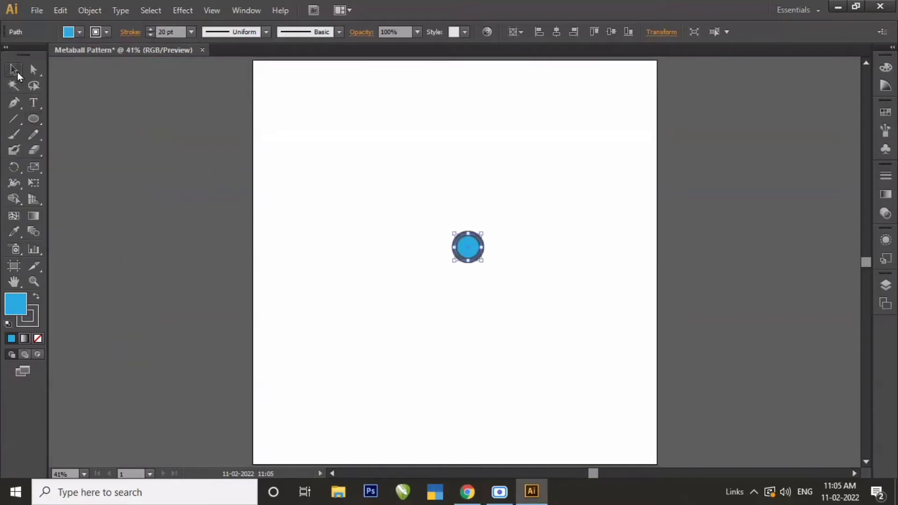
# Step: Zoom in on the circle and move it toward the artboard's upper left
pyautogui.click(34, 281)
pyautogui.moveTo(364, 176)
pyautogui.mouseDown()
pyautogui.moveTo(579, 313)
pyautogui.moveTo(608, 316)
pyautogui.mouseUp()
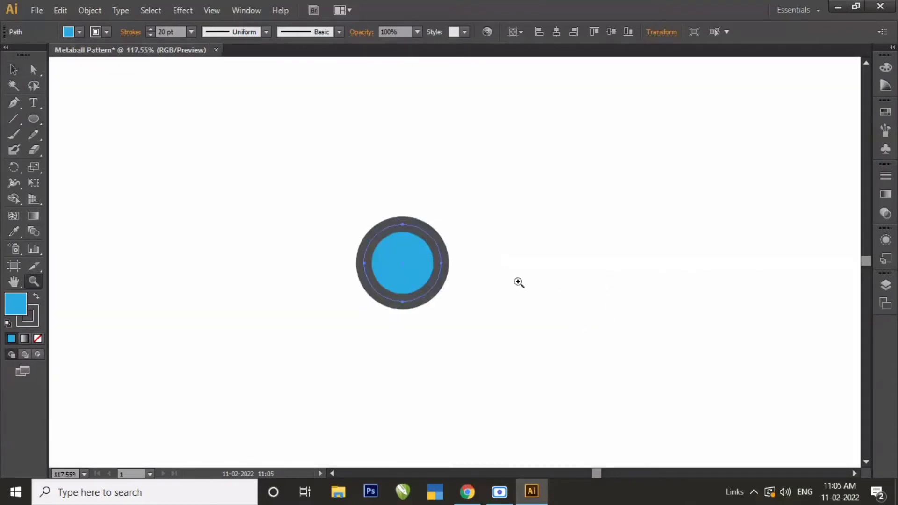
pyautogui.click(13, 69)
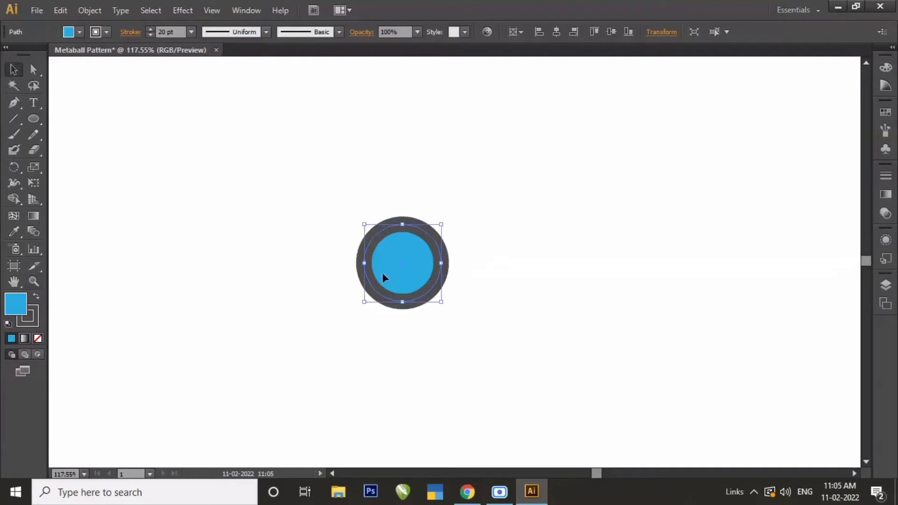
pyautogui.moveTo(382, 274); pyautogui.dragTo(180, 191)
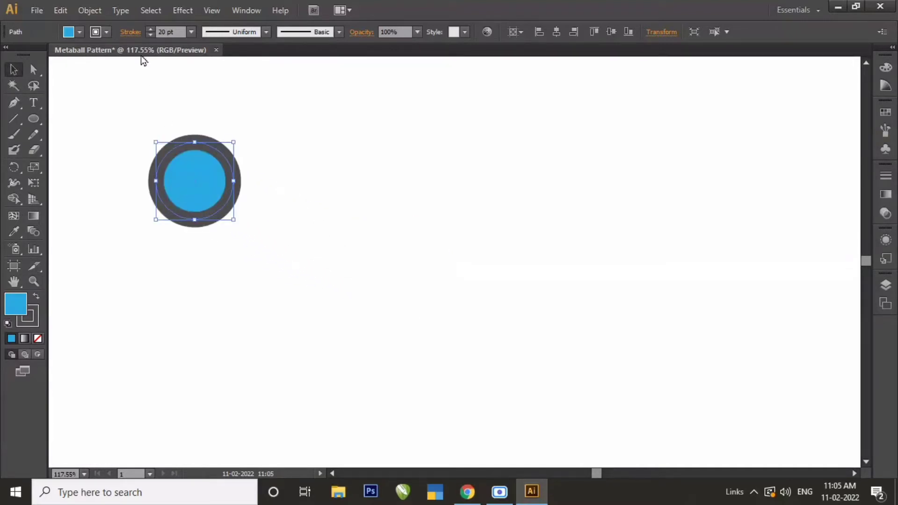
pyautogui.click(184, 11)
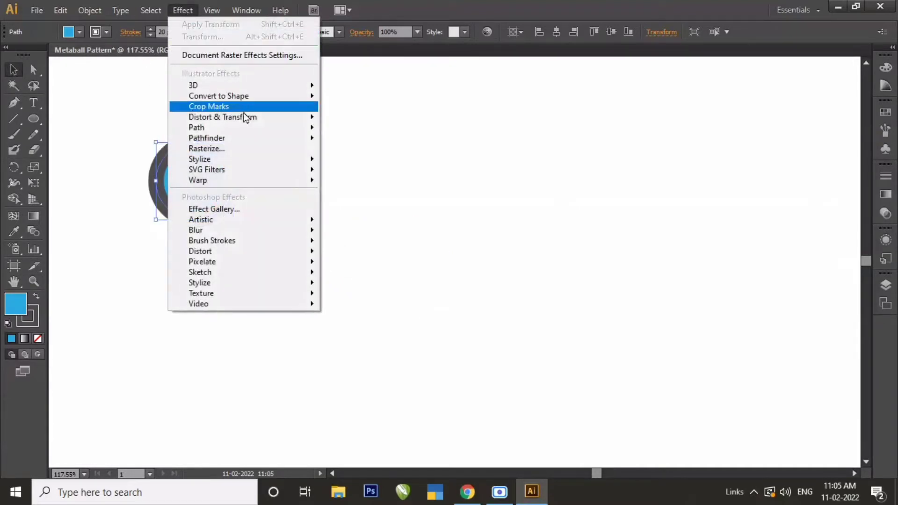
pyautogui.moveTo(223, 117)
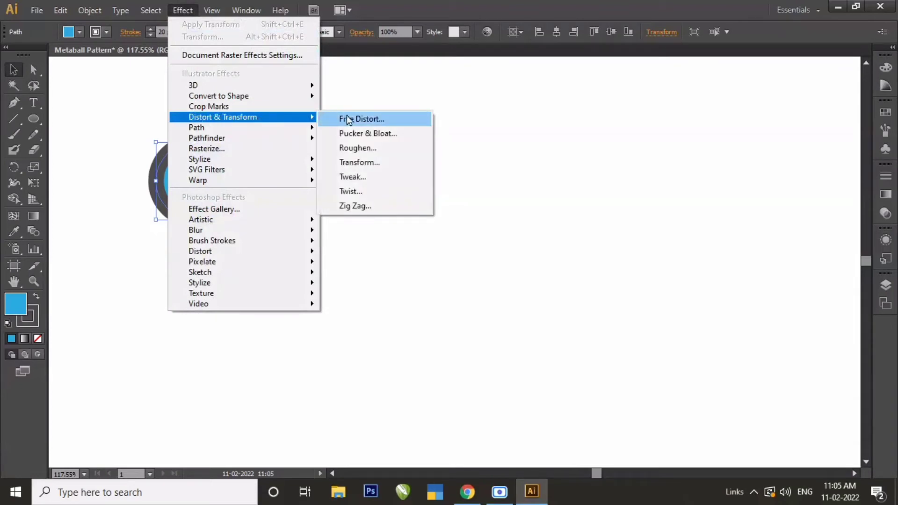
# Step: Add a Transform effect moving the circle 100 pt horizontally with 2 copies
pyautogui.click(388, 166)
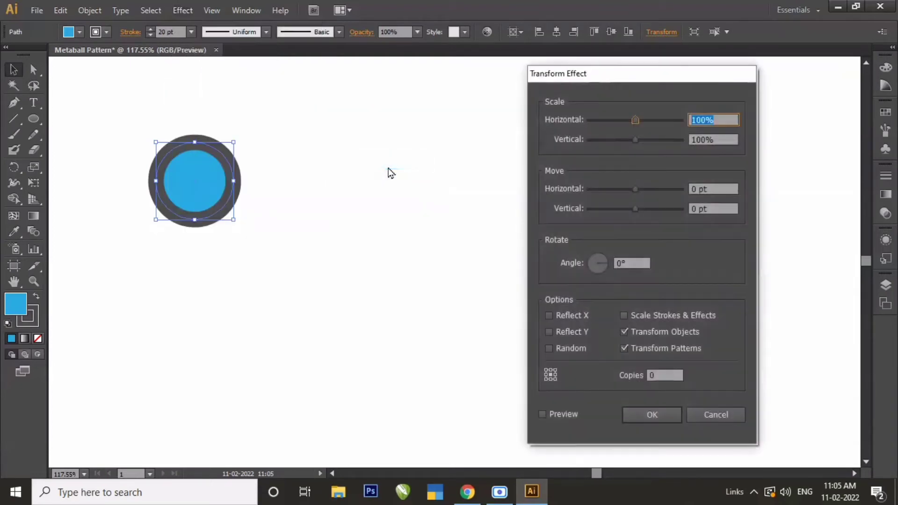
pyautogui.doubleClick(718, 187)
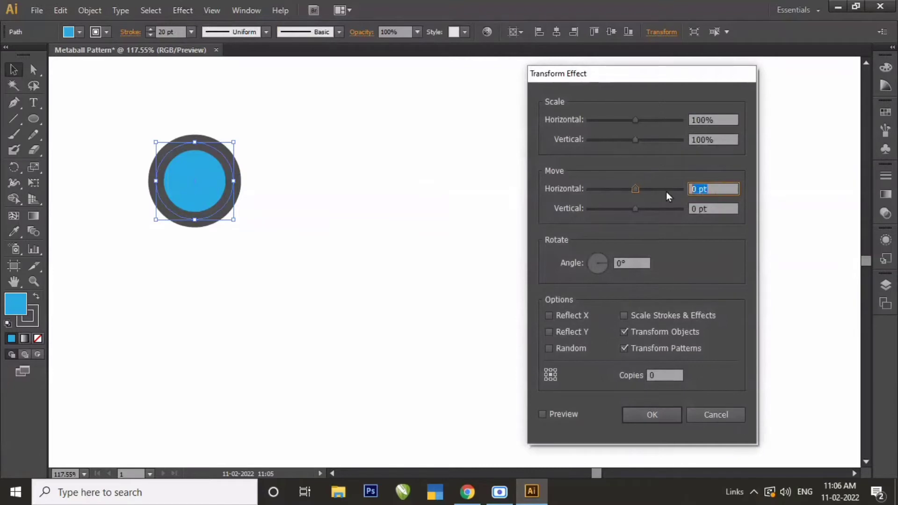
pyautogui.write('100')
pyautogui.click(649, 377)
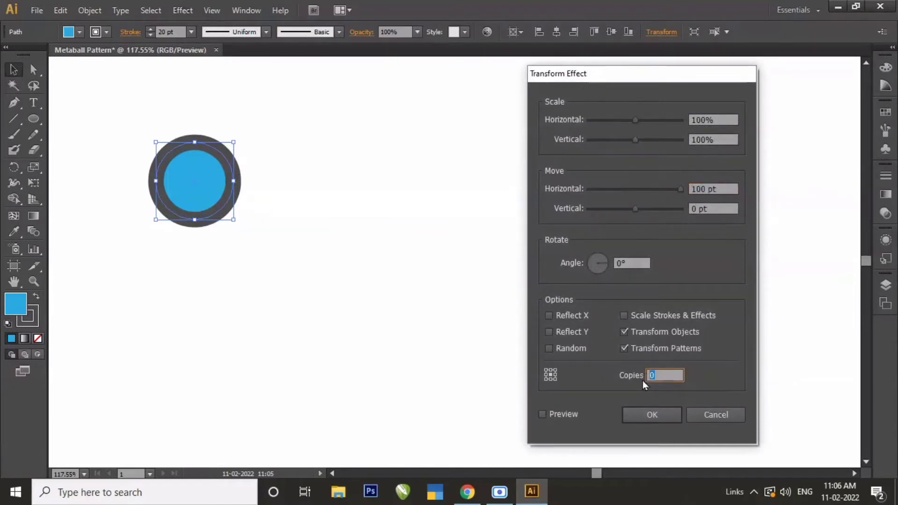
pyautogui.write('2')
pyautogui.click(544, 414)
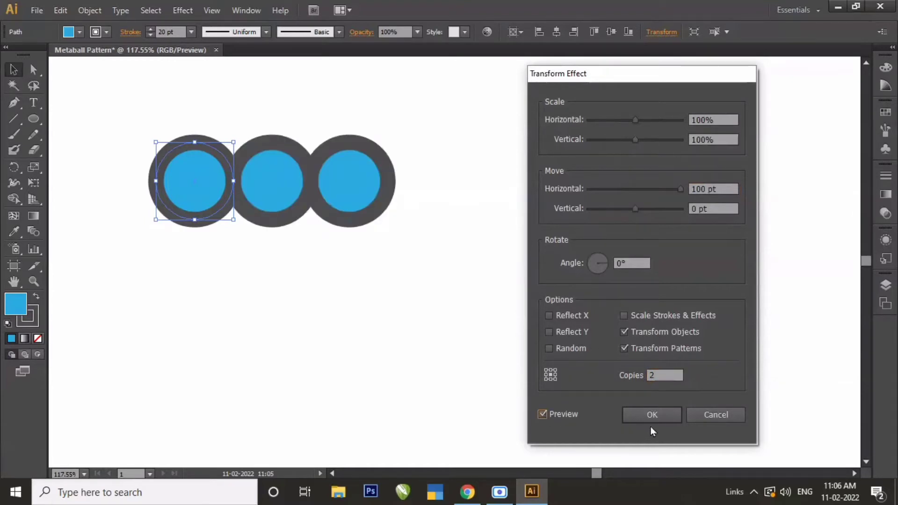
pyautogui.click(655, 417)
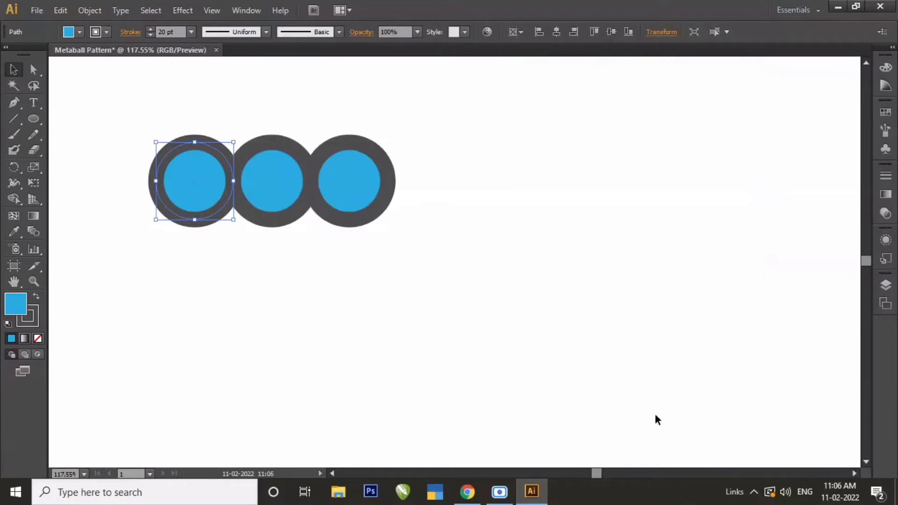
pyautogui.click(192, 11)
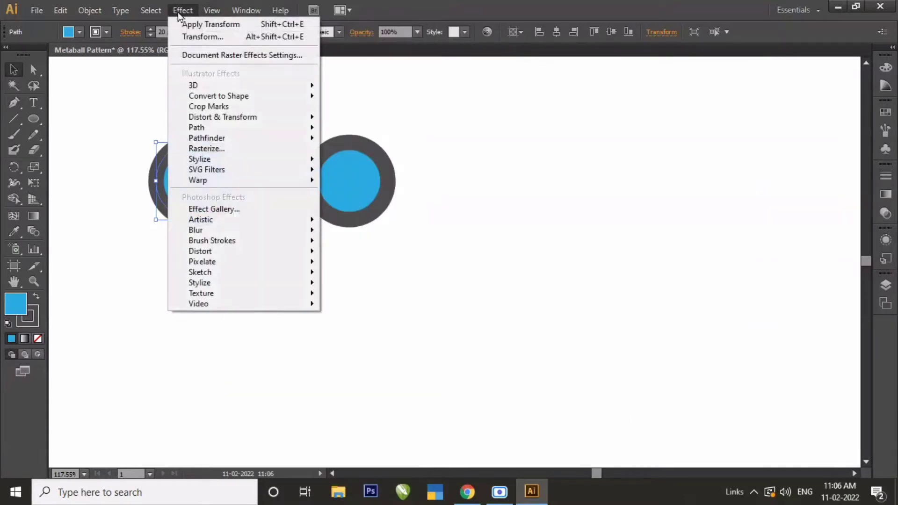
pyautogui.moveTo(223, 117)
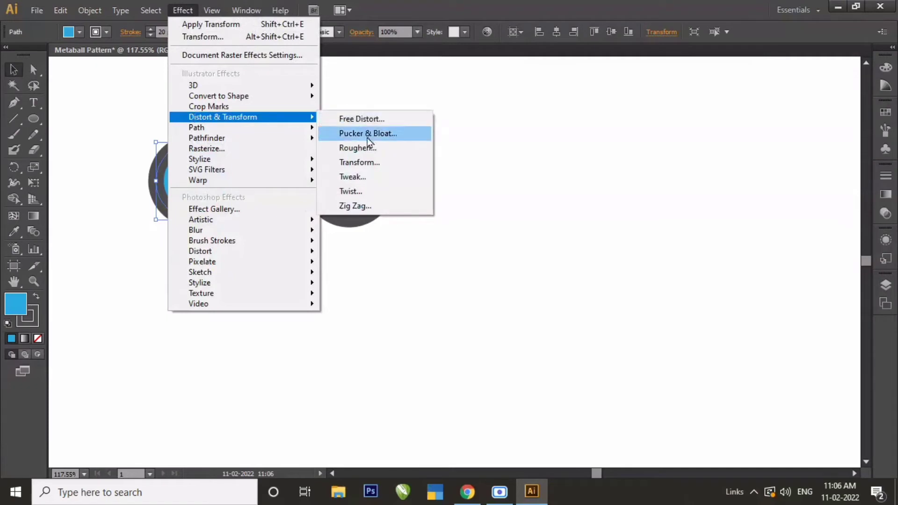
# Step: Add a second Transform effect with 100 pt vertical move and 2 copies
pyautogui.click(381, 163)
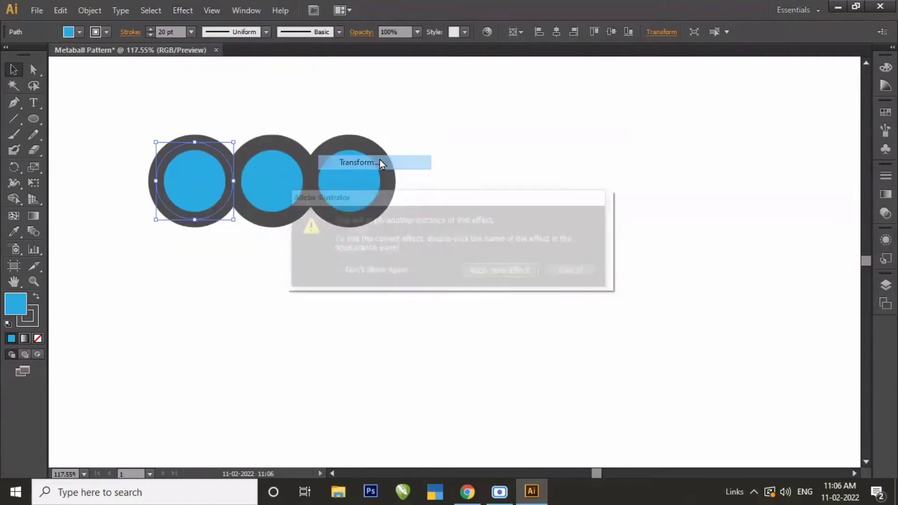
pyautogui.click(506, 273)
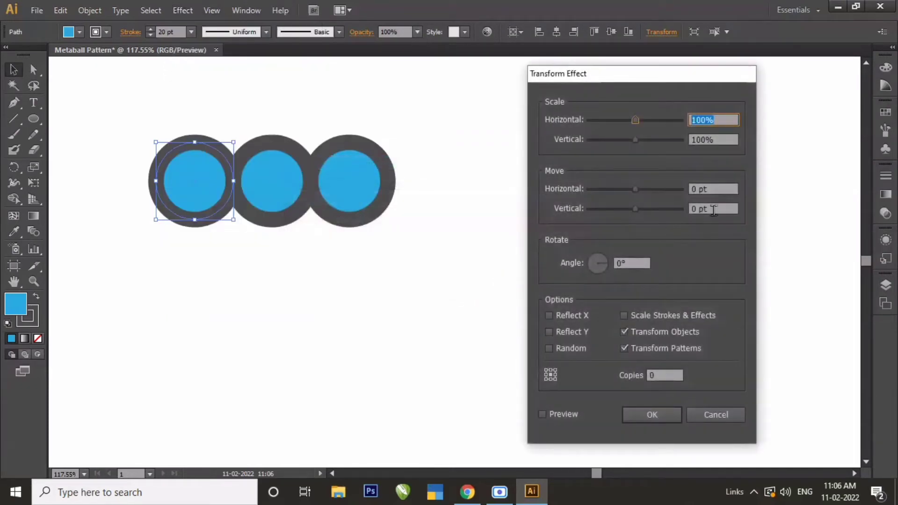
pyautogui.click(713, 210)
pyautogui.write('100')
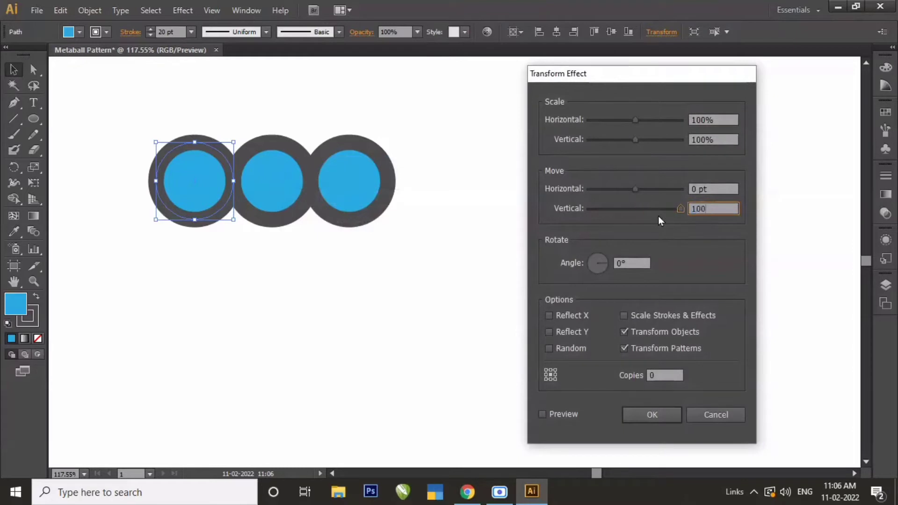
pyautogui.click(669, 375)
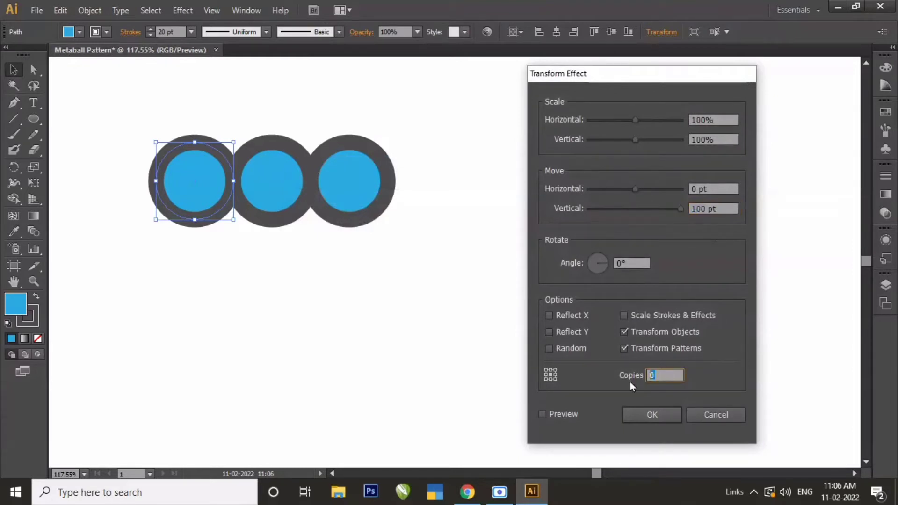
pyautogui.write('2')
pyautogui.click(544, 414)
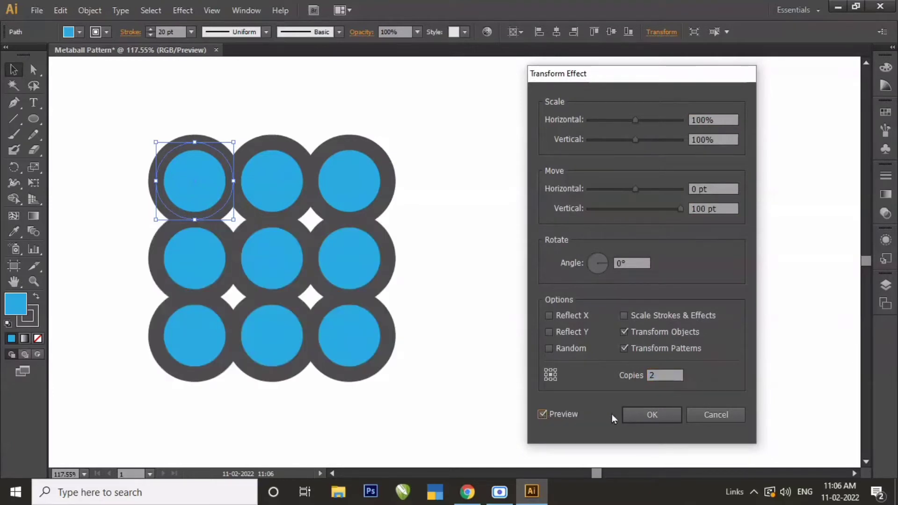
pyautogui.click(648, 415)
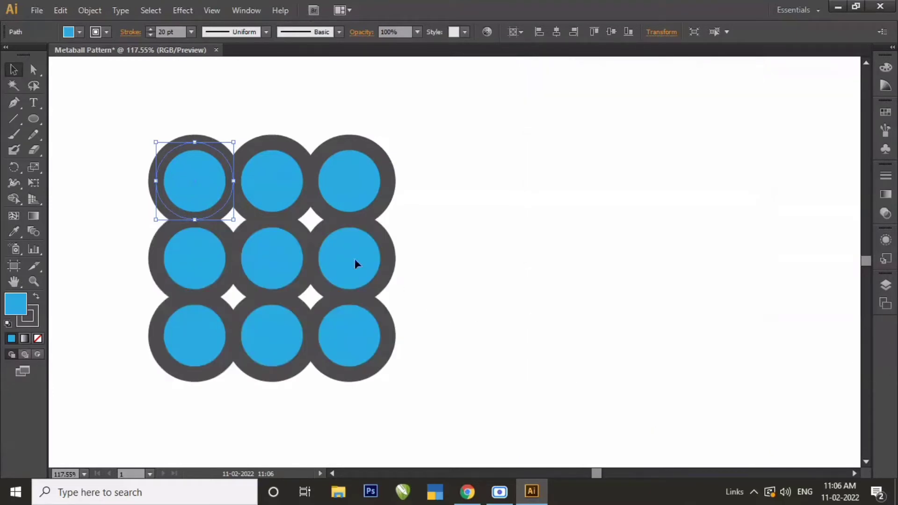
# Step: Expand the grid's appearance and ungroup it into separate circles
pyautogui.click(104, 13)
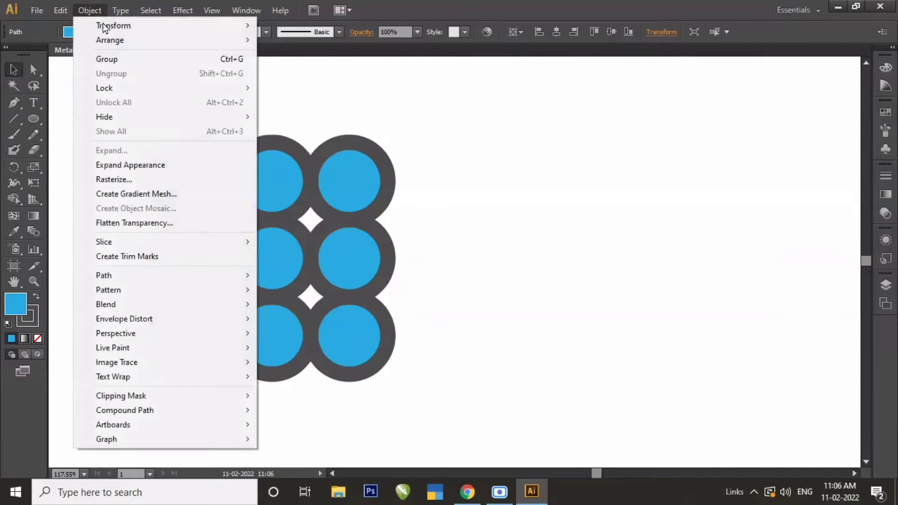
pyautogui.click(118, 164)
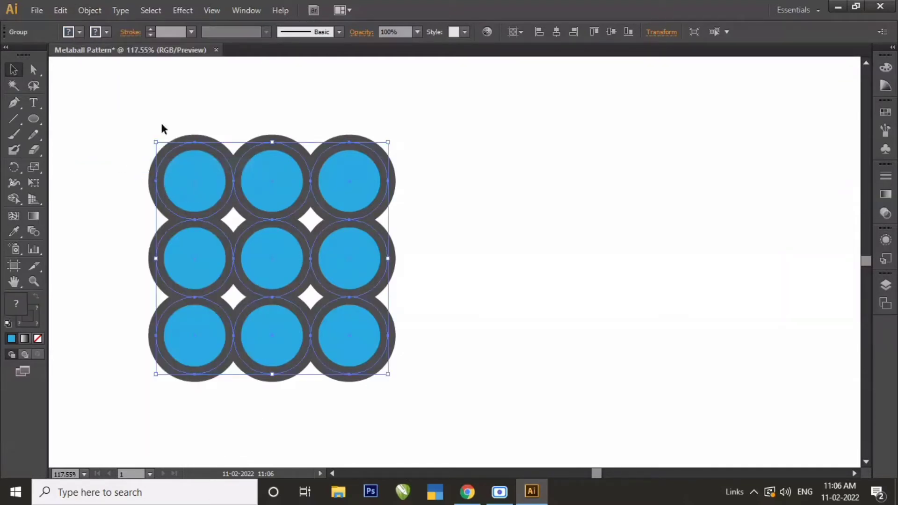
pyautogui.click(89, 11)
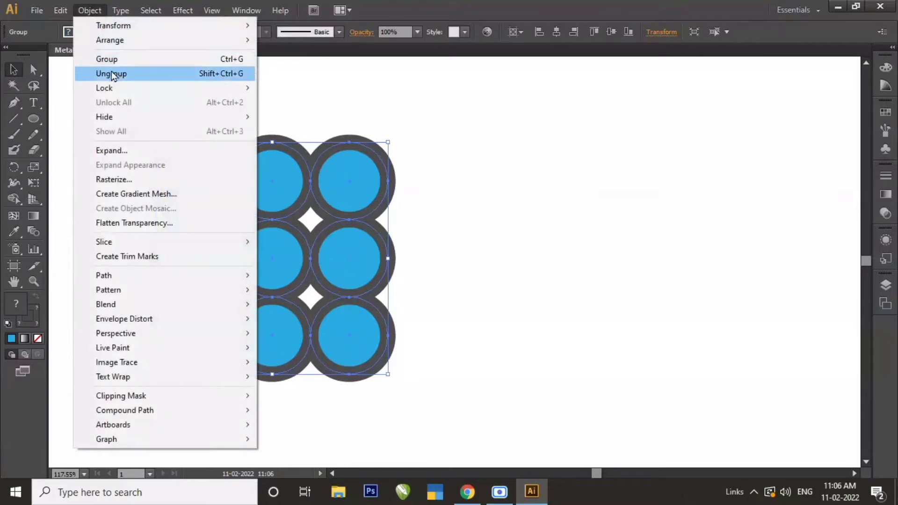
pyautogui.click(111, 74)
pyautogui.click(89, 11)
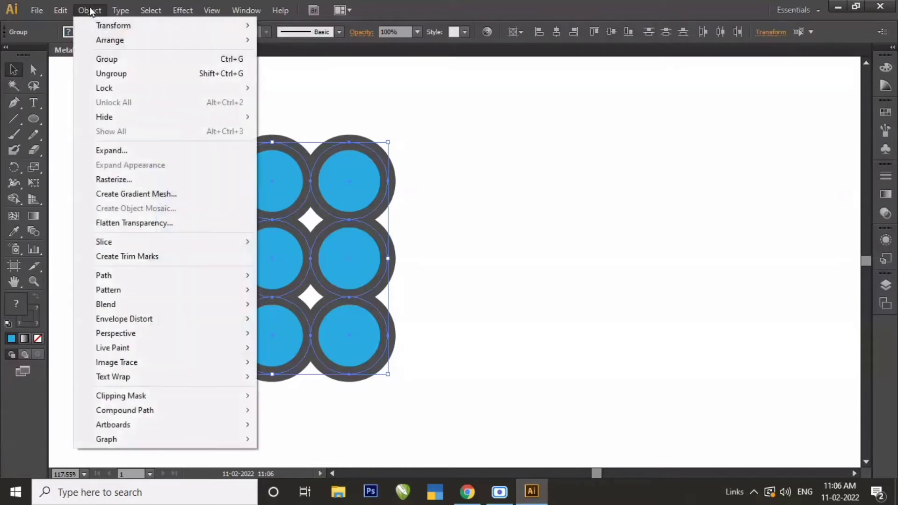
pyautogui.click(105, 73)
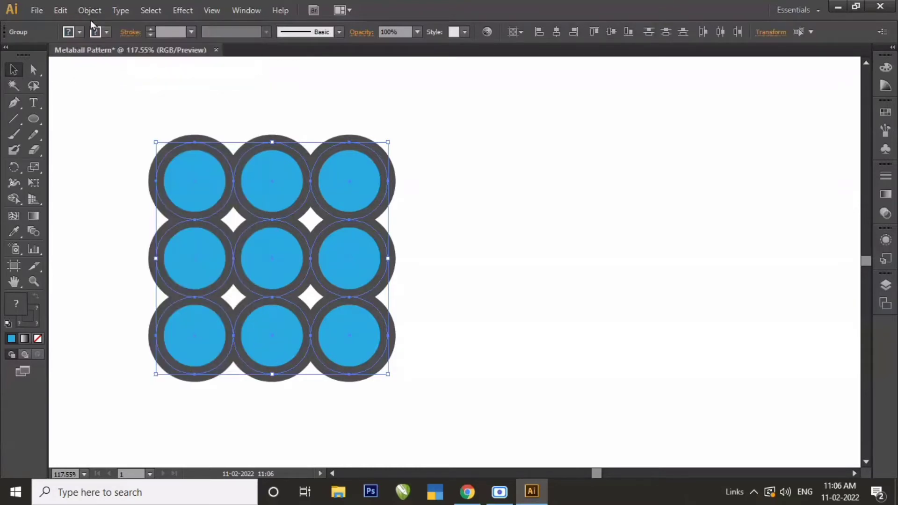
pyautogui.click(91, 11)
pyautogui.click(113, 74)
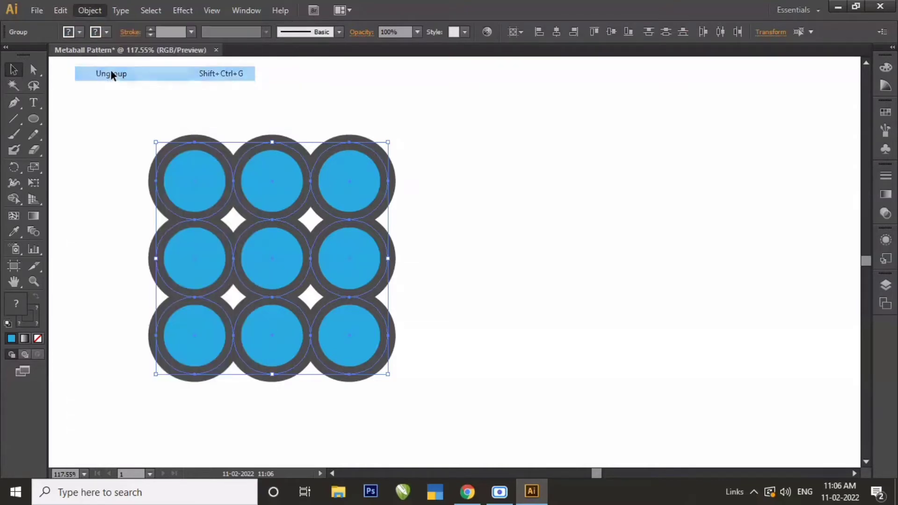
# Step: Merge top-left with centre, and middle-right with bottom-centre circles using Shape Builder
pyautogui.click(15, 200)
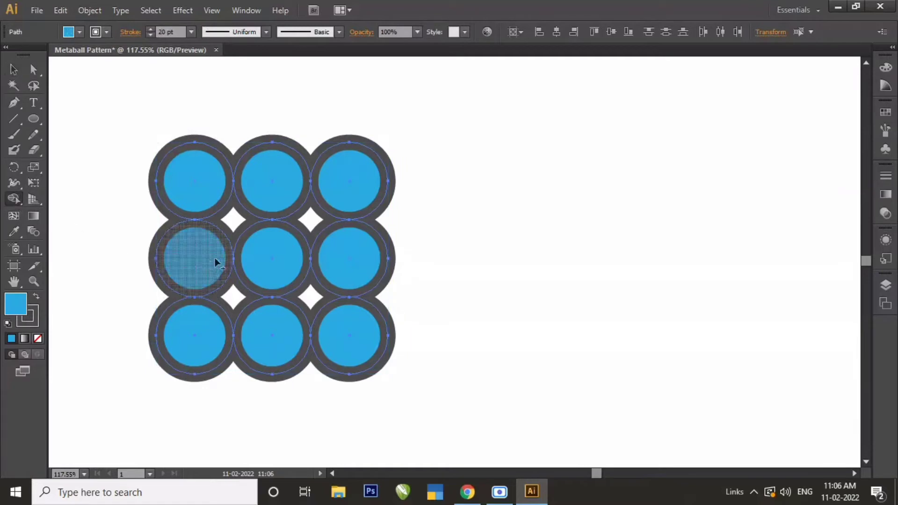
pyautogui.moveTo(201, 177); pyautogui.dragTo(250, 245)
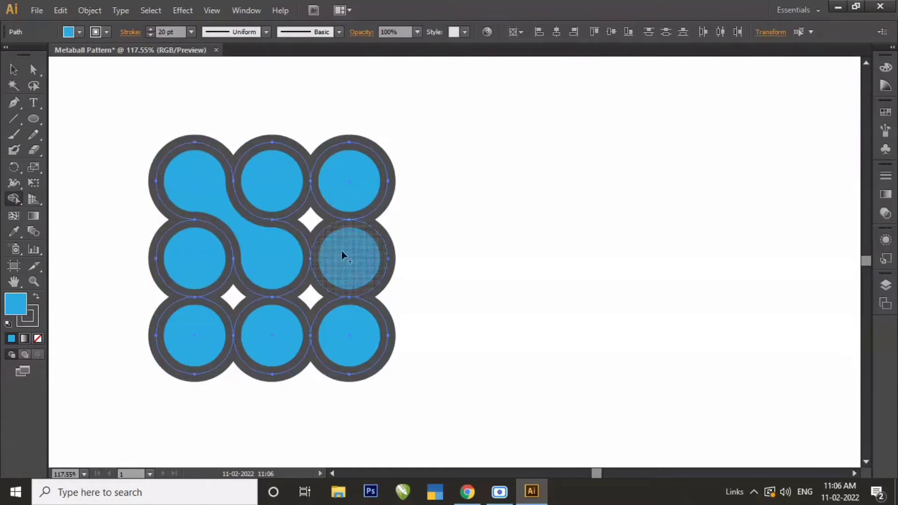
pyautogui.moveTo(346, 251); pyautogui.dragTo(284, 332)
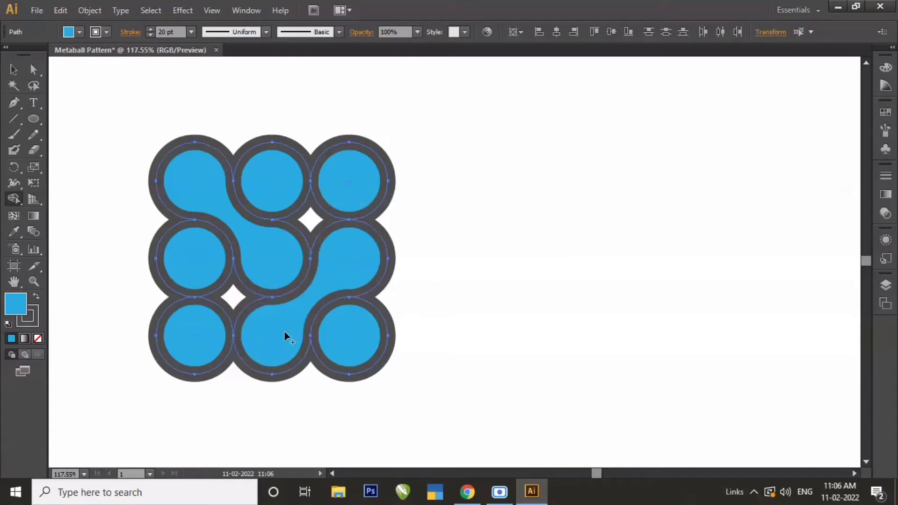
# Step: Expand the merged shapes' fill and stroke into separate shapes
pyautogui.click(88, 14)
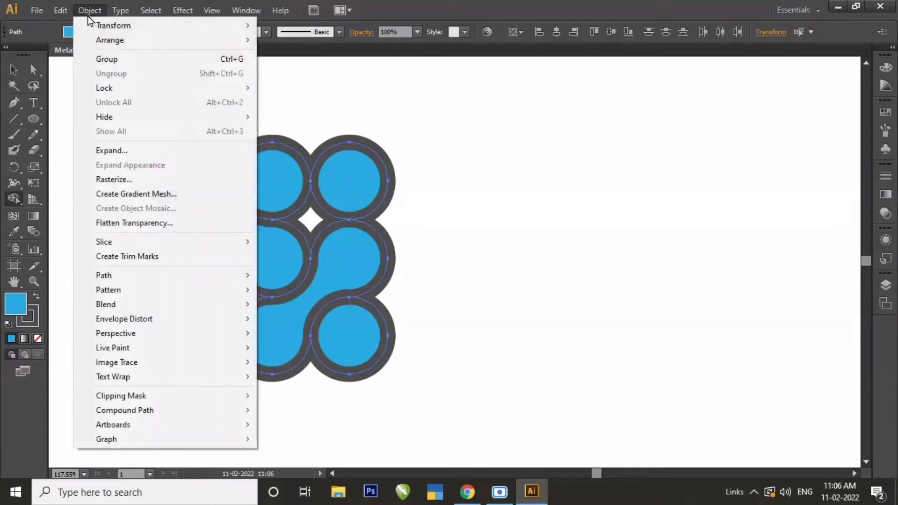
pyautogui.click(123, 150)
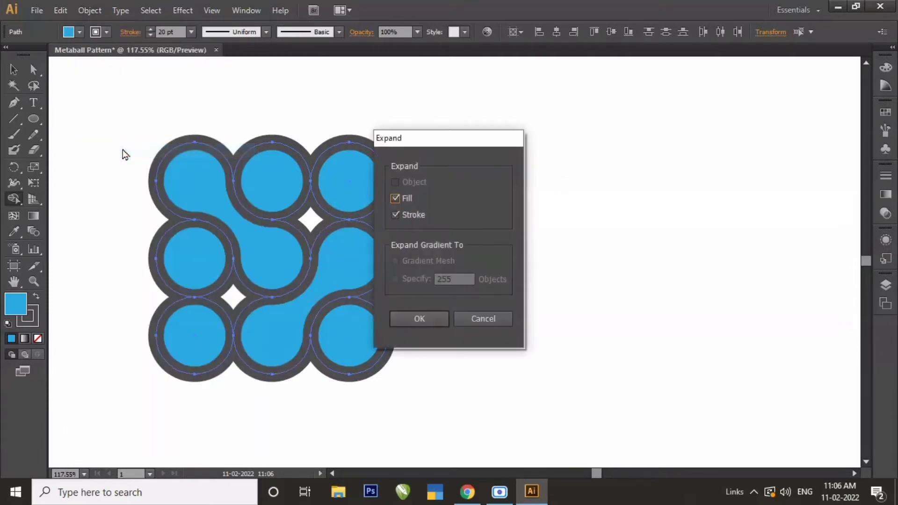
pyautogui.click(431, 319)
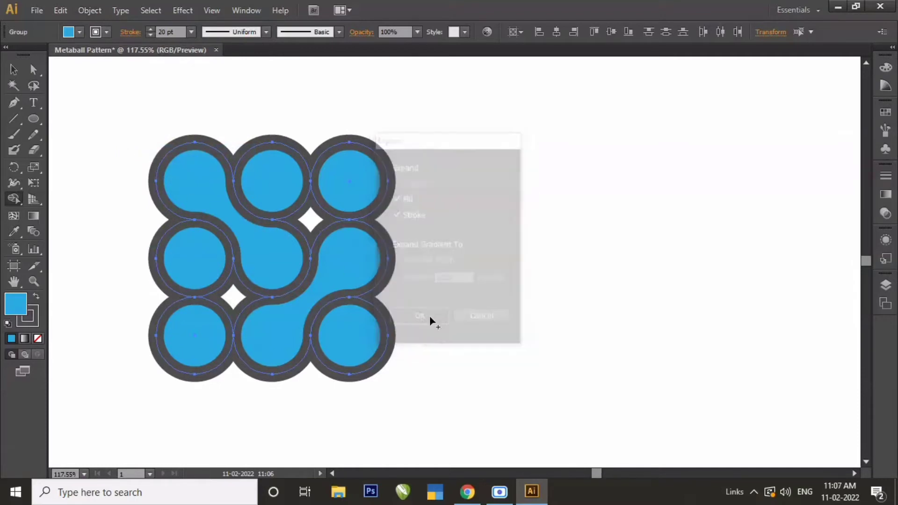
# Step: Apply Pathfinder Trim to cut away the overlapping grey outlines
pyautogui.click(247, 11)
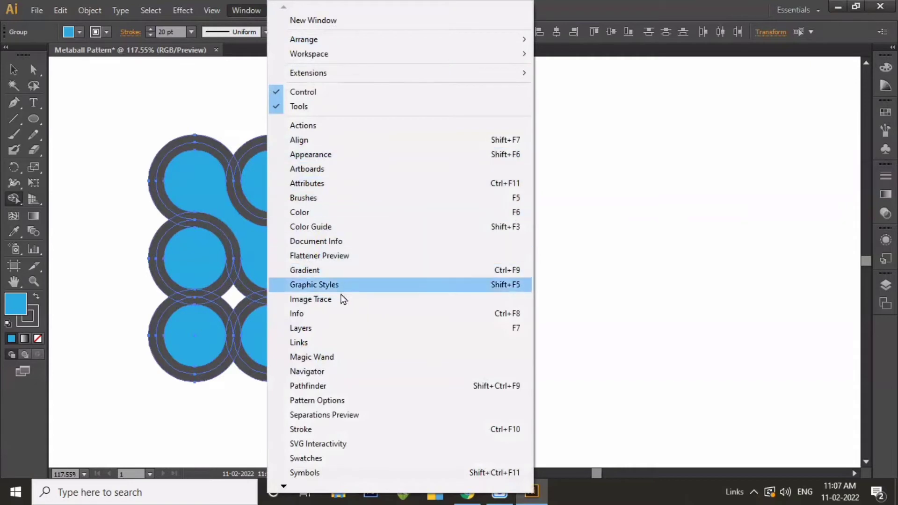
pyautogui.click(335, 391)
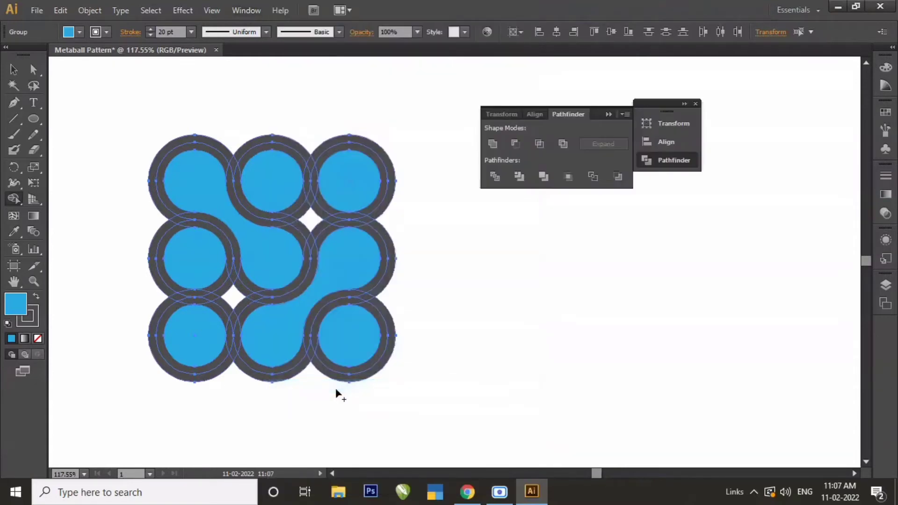
pyautogui.click(518, 178)
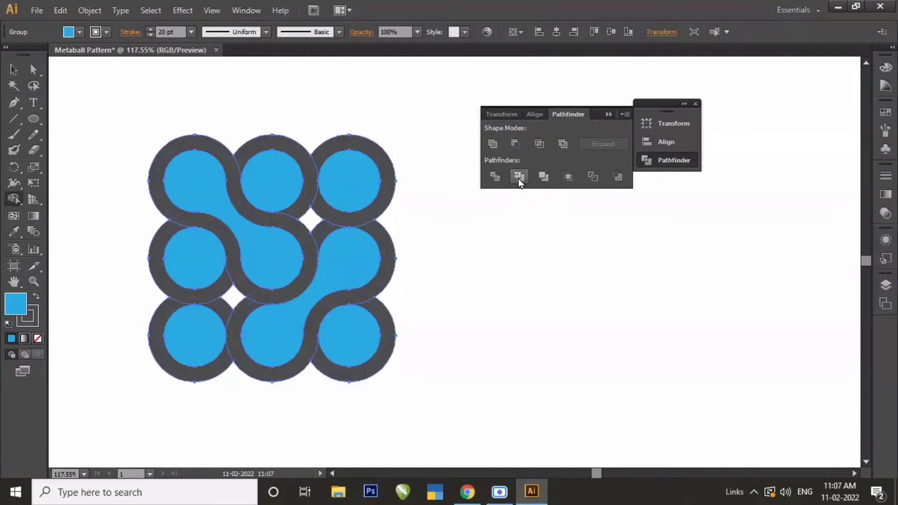
# Step: Ungroup the trimmed artwork into separate pieces
pyautogui.click(13, 70)
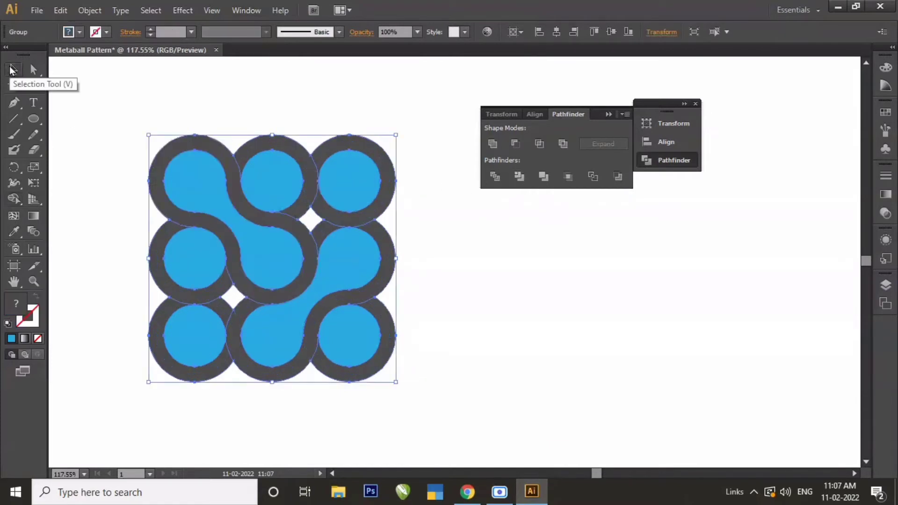
pyautogui.click(90, 11)
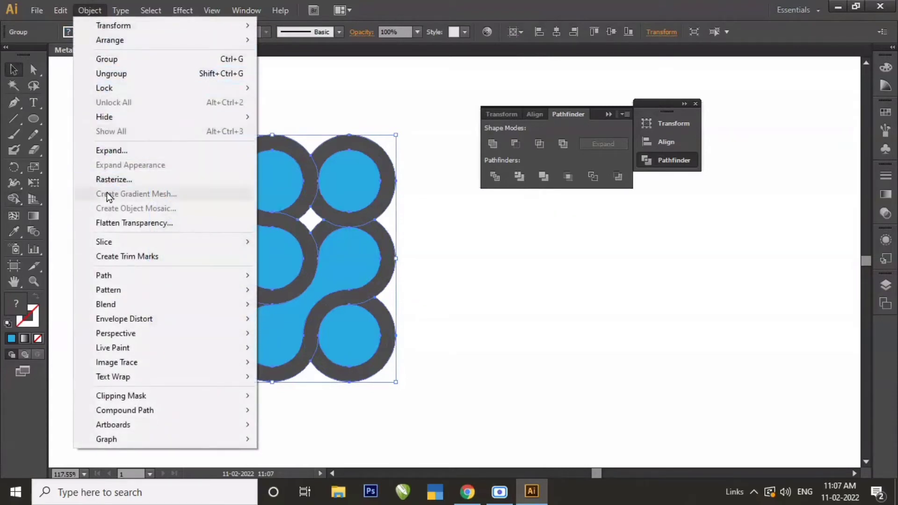
pyautogui.click(113, 73)
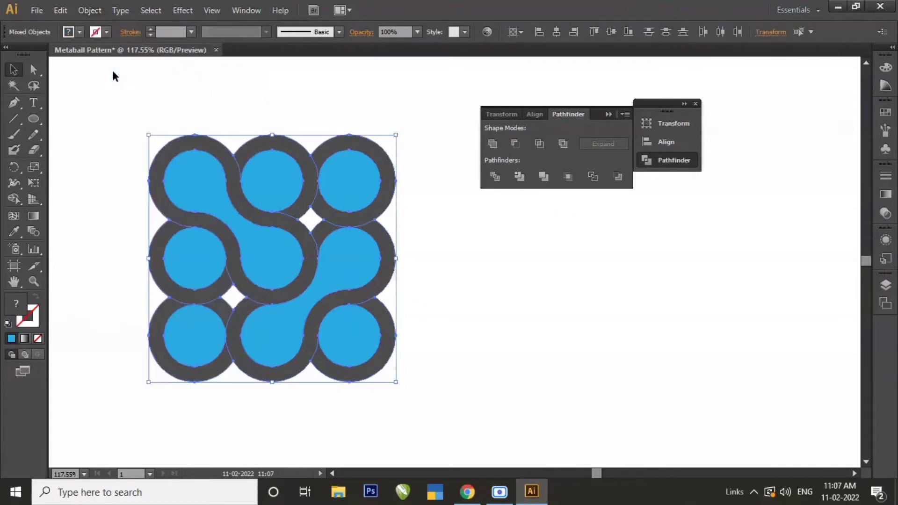
# Step: Select both blue metaball blobs and move them off to the right
pyautogui.click(695, 103)
pyautogui.rightClick(274, 255)
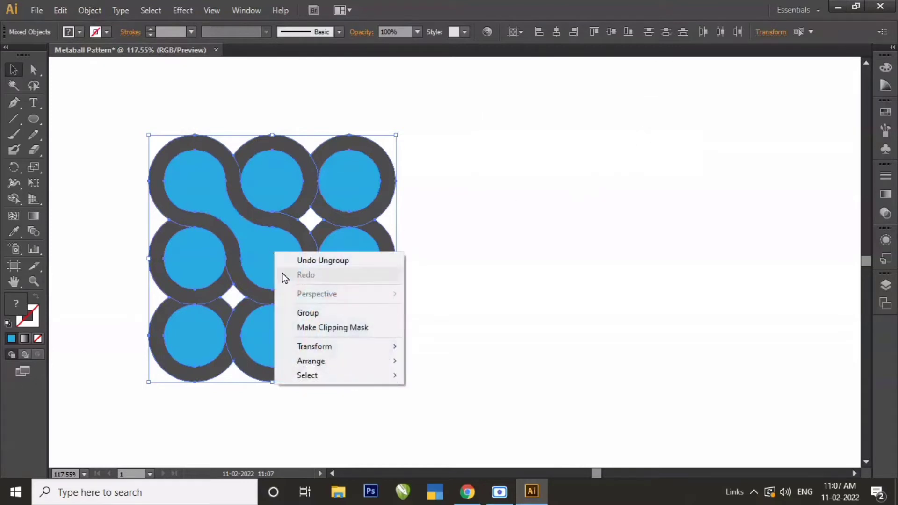
pyautogui.click(470, 169)
pyautogui.click(220, 208)
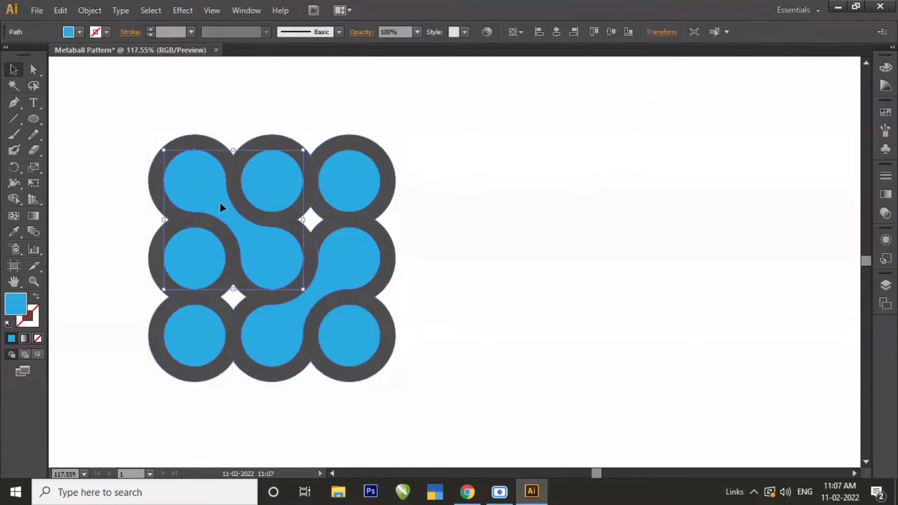
pyautogui.keyDown('shift'); pyautogui.click(361, 258); pyautogui.keyUp('shift')
pyautogui.moveTo(289, 255); pyautogui.dragTo(652, 250)
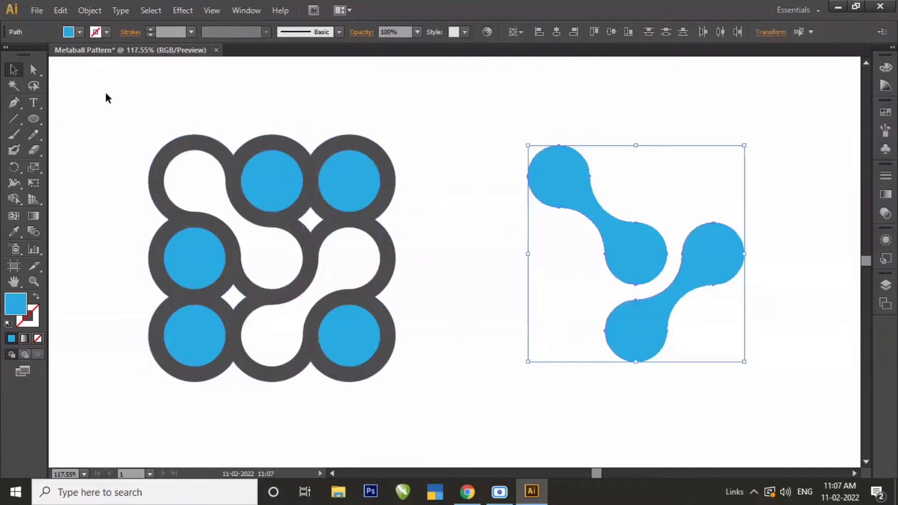
# Step: Delete the leftover grey ring pattern, then select both blue blobs
pyautogui.moveTo(105, 97); pyautogui.dragTo(436, 412)
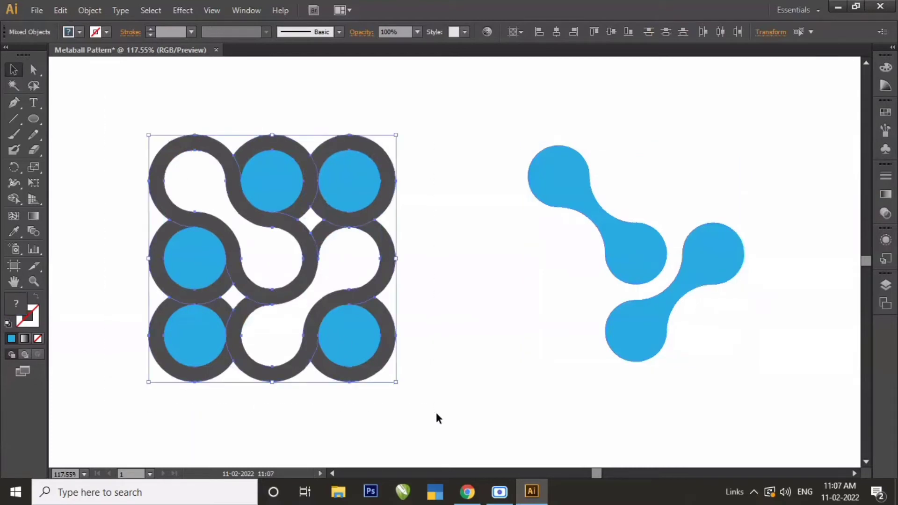
pyautogui.press('Delete')
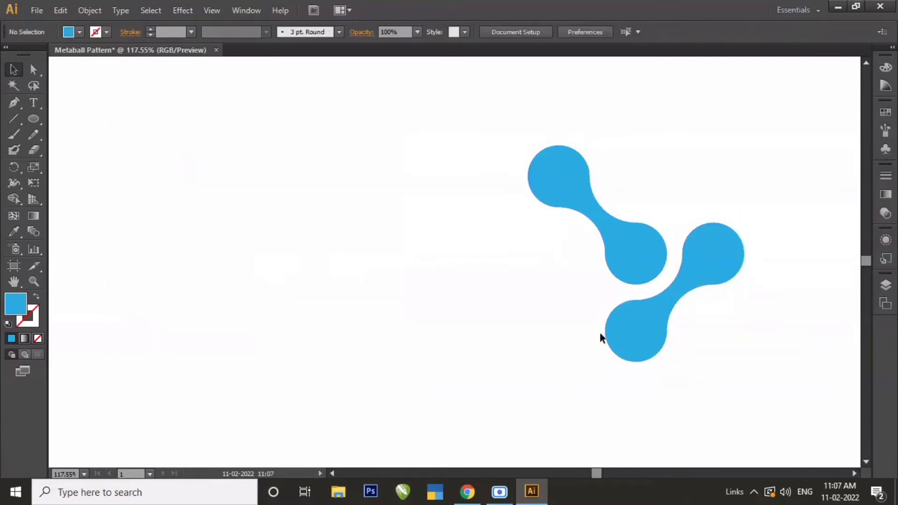
pyautogui.moveTo(492, 108); pyautogui.dragTo(774, 400)
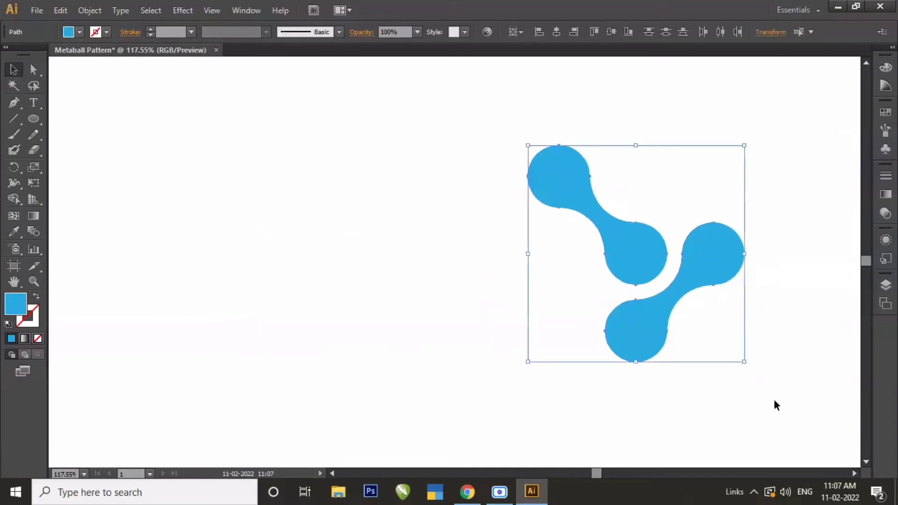
# Step: Group the two blue blobs, move the group left, and fit the artboard in view
pyautogui.click(90, 10)
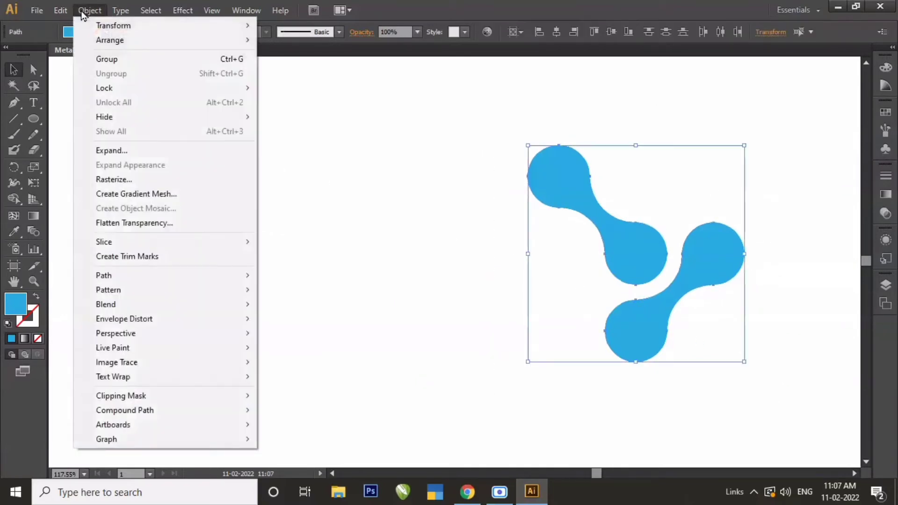
pyautogui.click(109, 59)
pyautogui.moveTo(633, 271); pyautogui.dragTo(280, 252)
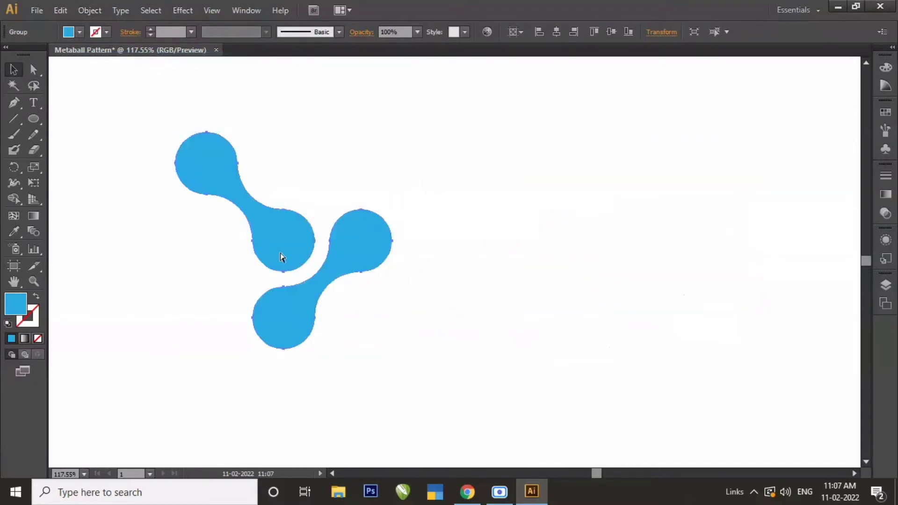
pyautogui.hotkey('ctrl', '0')
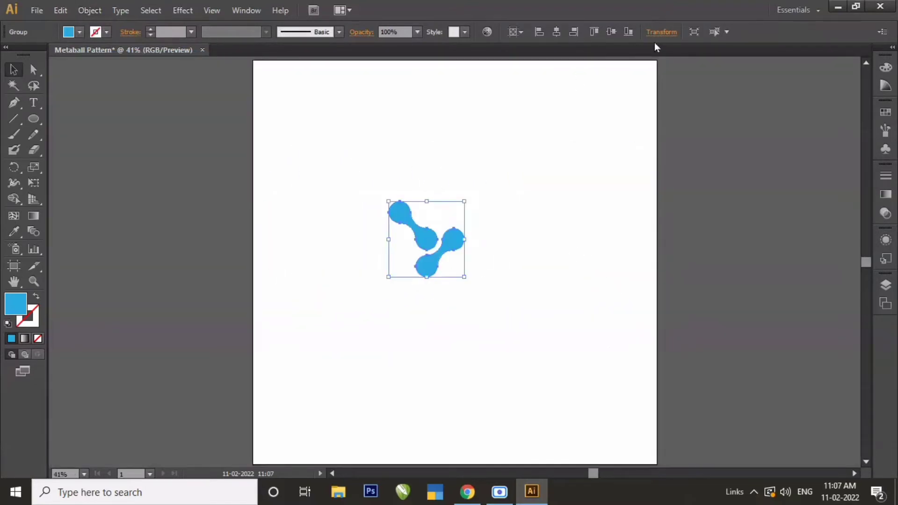
# Step: Resize the blob group to 140 pt wide and align it to the artboard's top-left corner
pyautogui.click(663, 32)
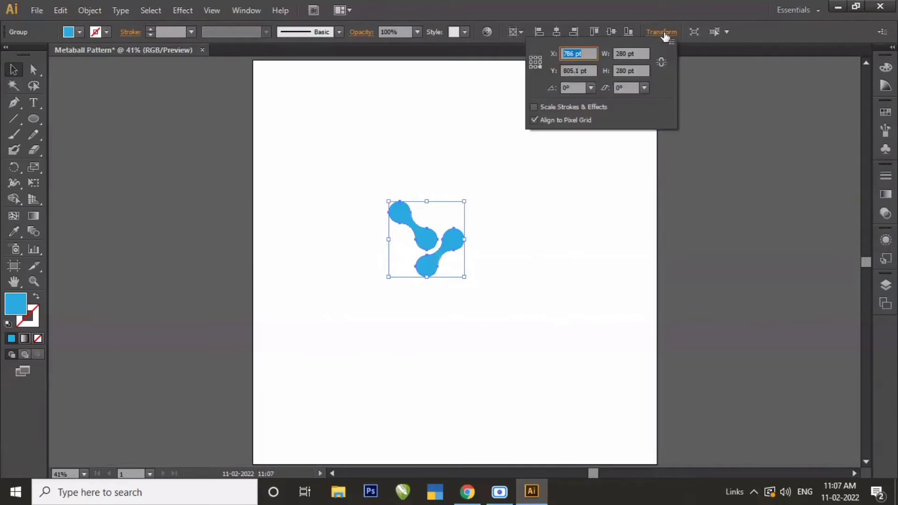
pyautogui.click(644, 53)
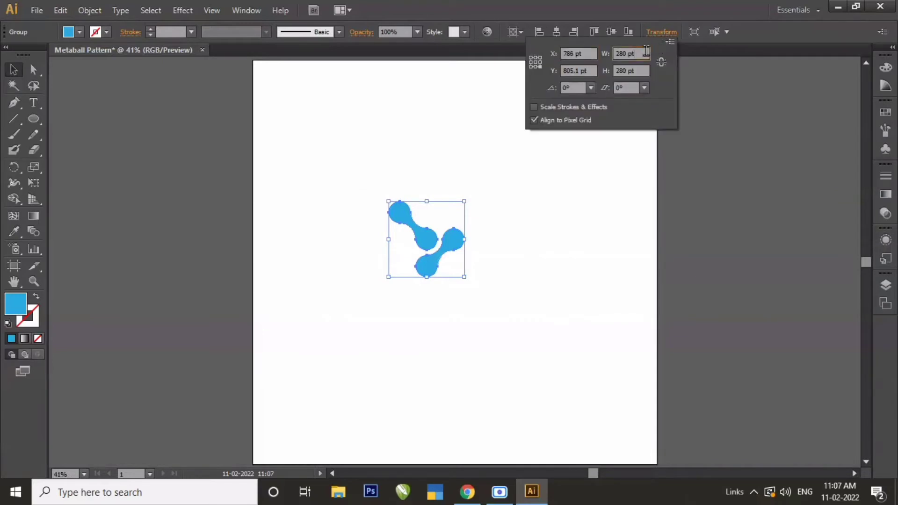
pyautogui.write('14')
pyautogui.write('0')
pyautogui.click(640, 71)
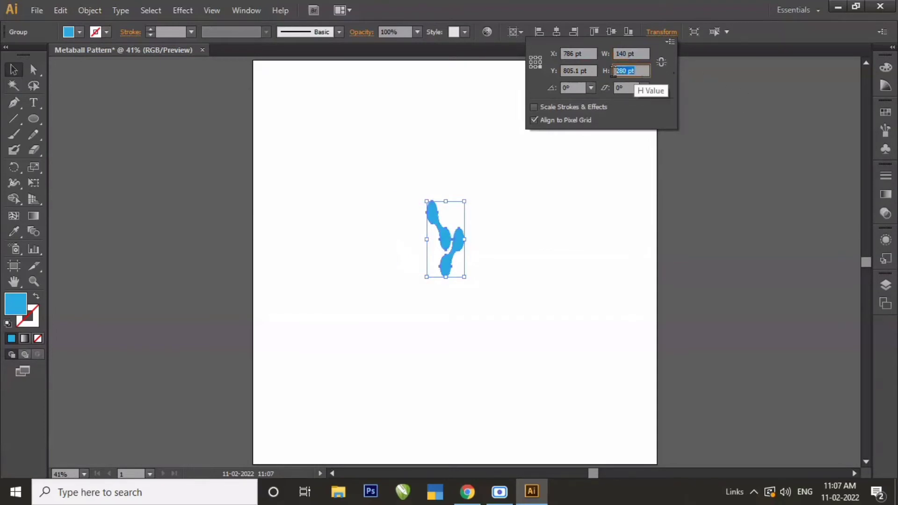
pyautogui.write('1')
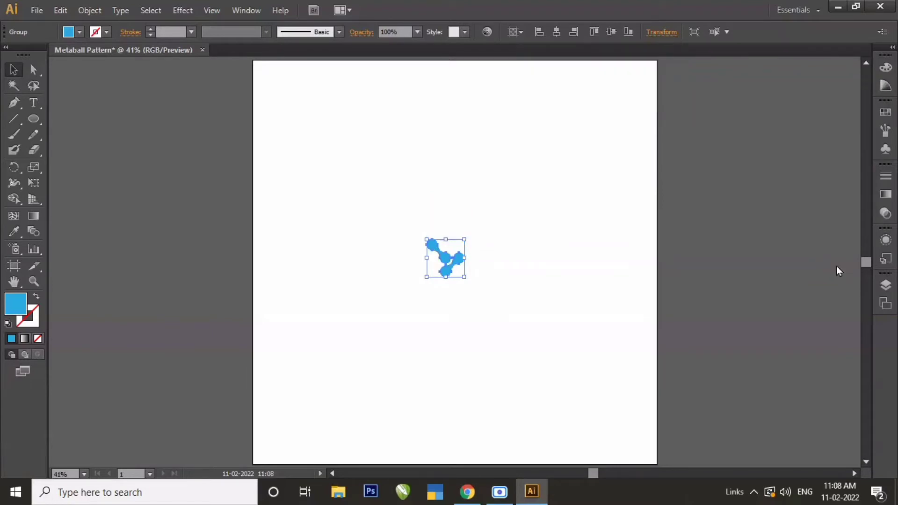
pyautogui.click(543, 37)
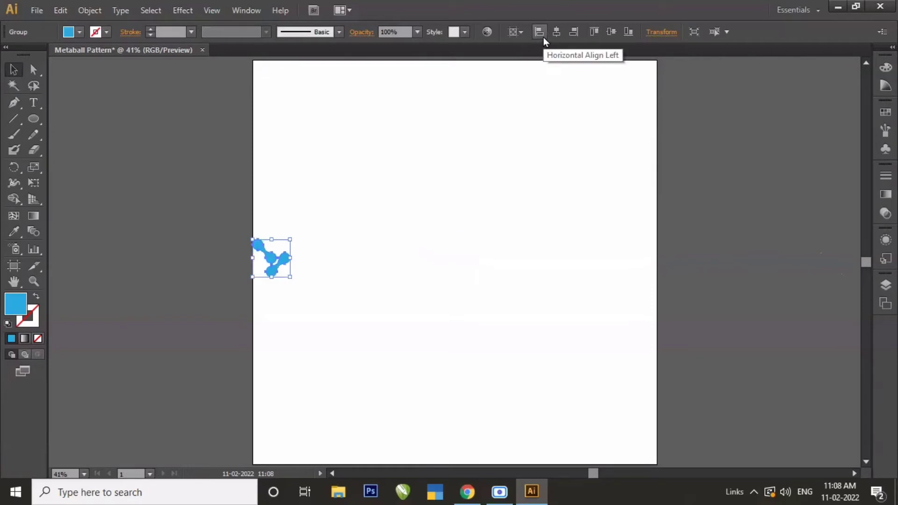
pyautogui.click(589, 31)
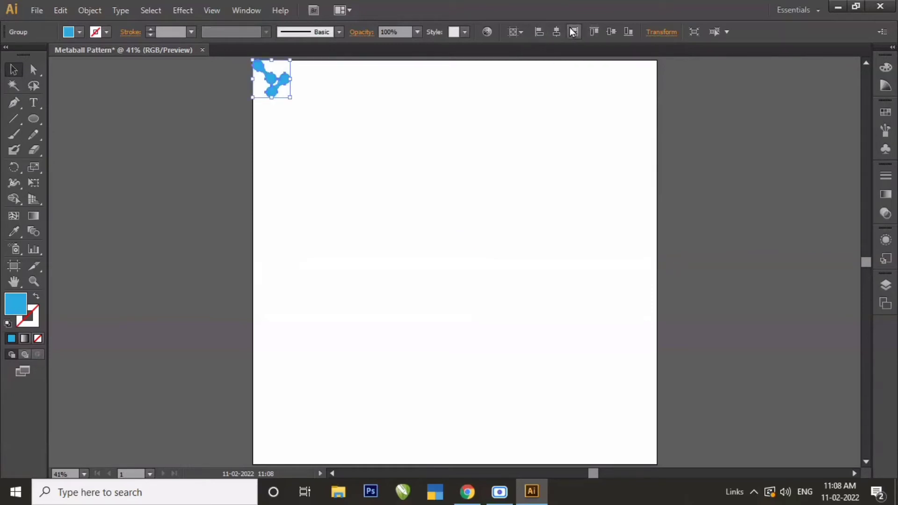
pyautogui.click(187, 10)
pyautogui.moveTo(222, 116)
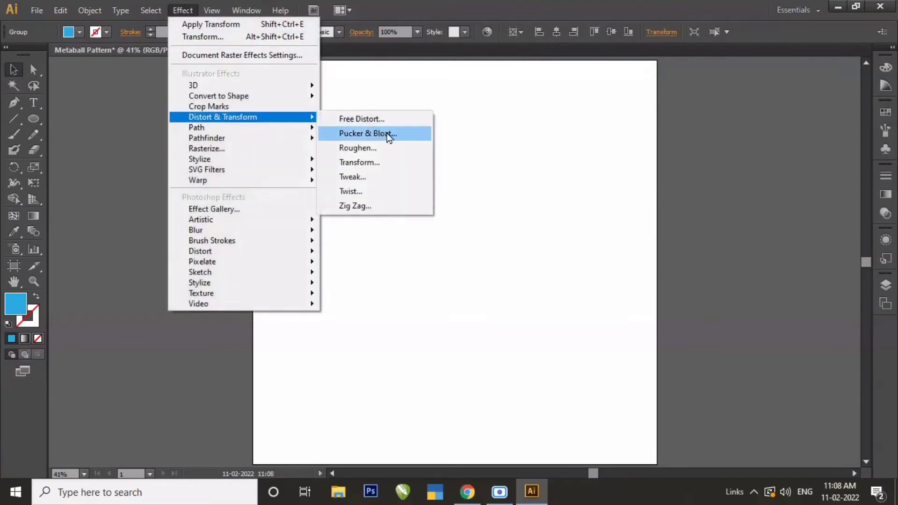
# Step: Apply a Transform effect with 100 pt horizontal move and 15 copies, previewed
pyautogui.click(396, 162)
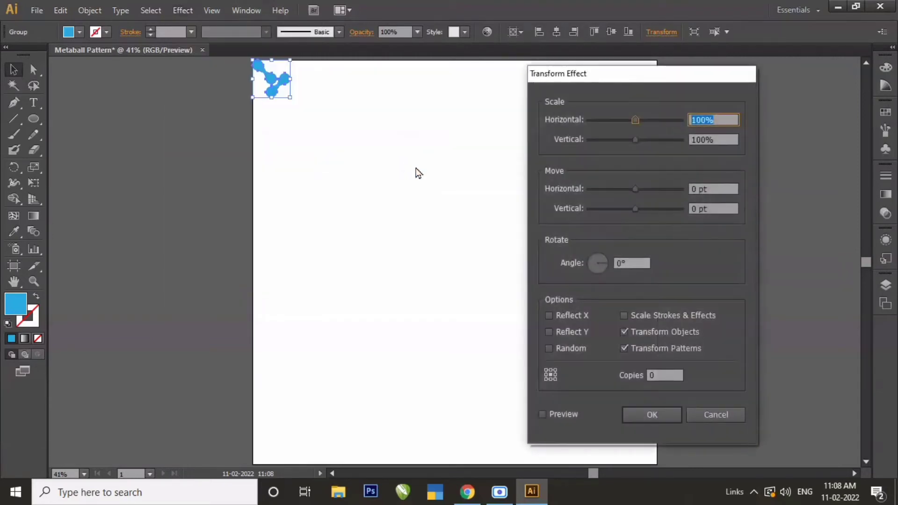
pyautogui.click(732, 190)
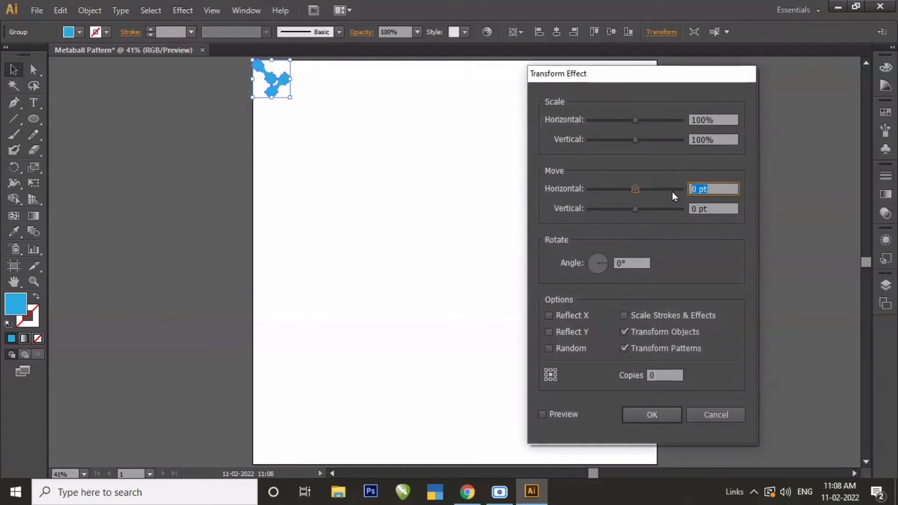
pyautogui.write('100')
pyautogui.click(666, 375)
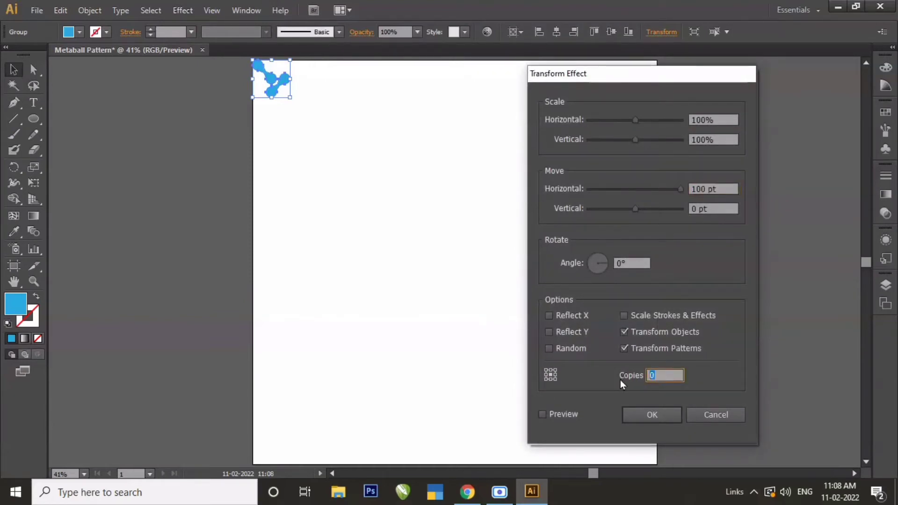
pyautogui.write('15')
pyautogui.click(542, 414)
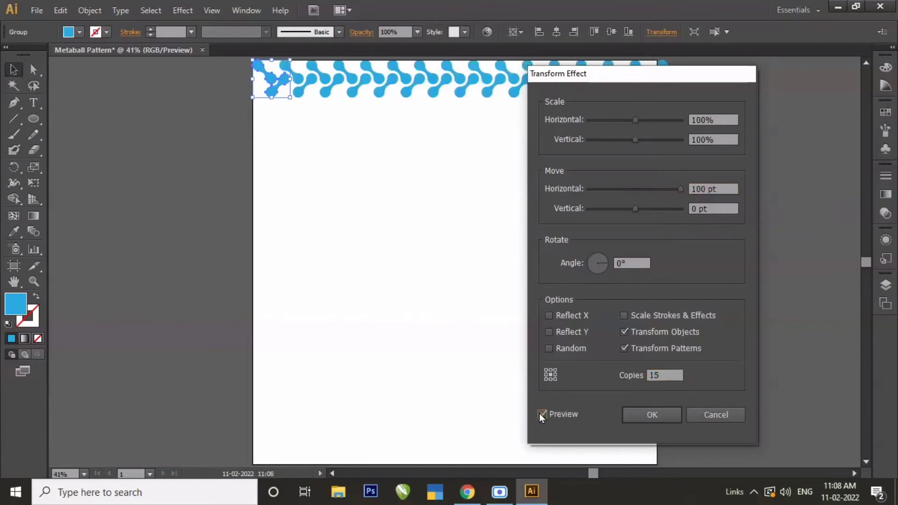
pyautogui.click(666, 417)
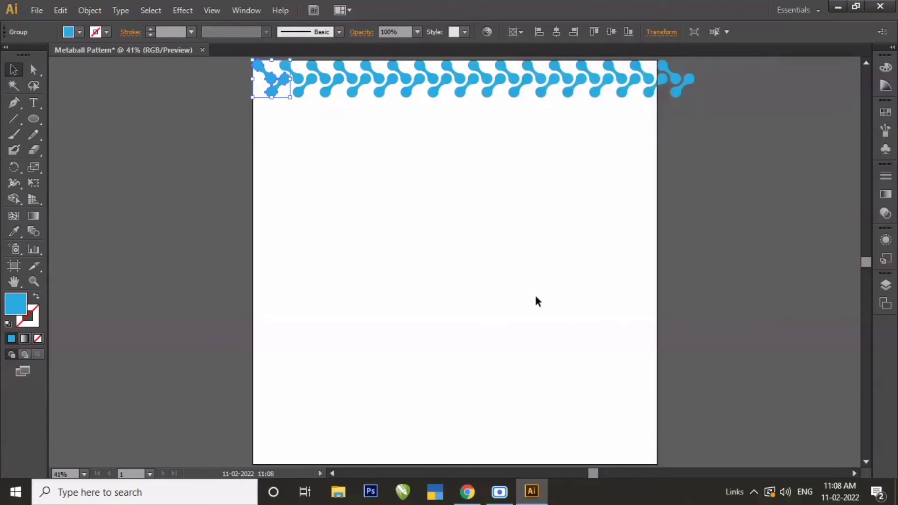
pyautogui.click(182, 10)
pyautogui.moveTo(223, 116)
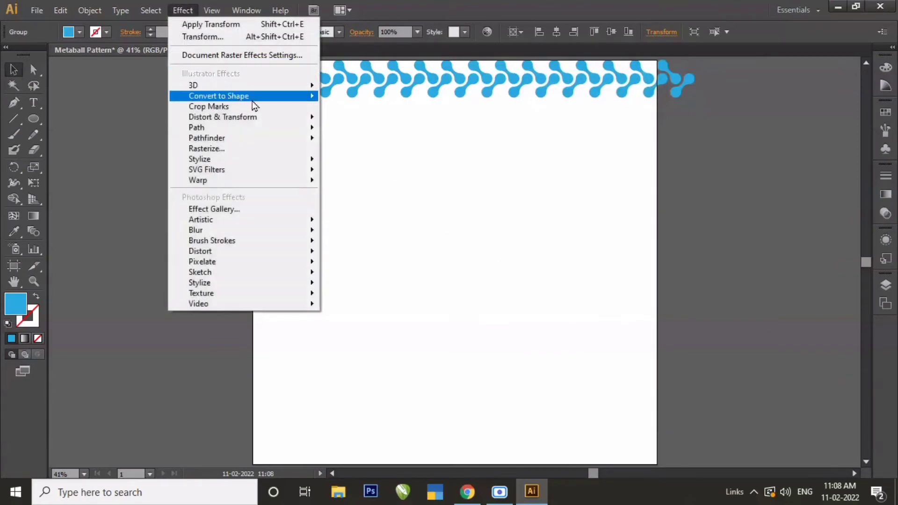
# Step: Add a second Transform instance with 100 pt vertical move and 15 copies
pyautogui.click(386, 159)
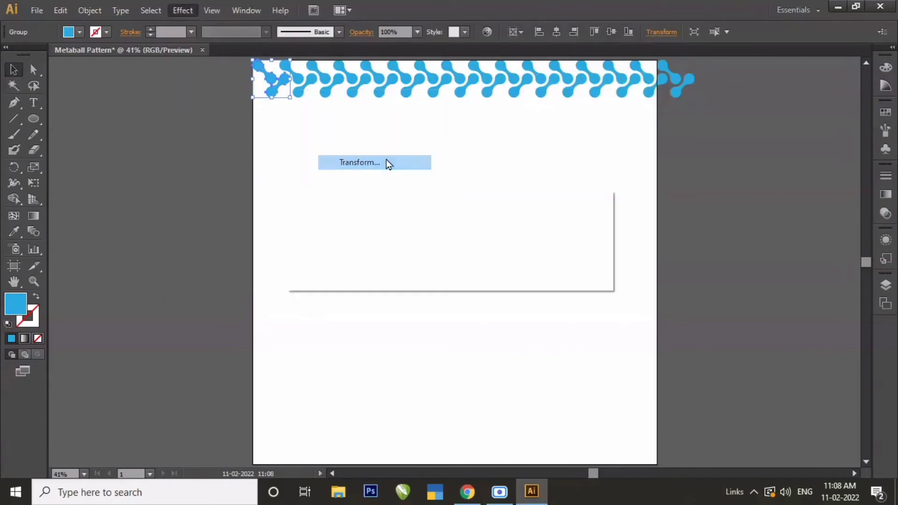
pyautogui.click(501, 272)
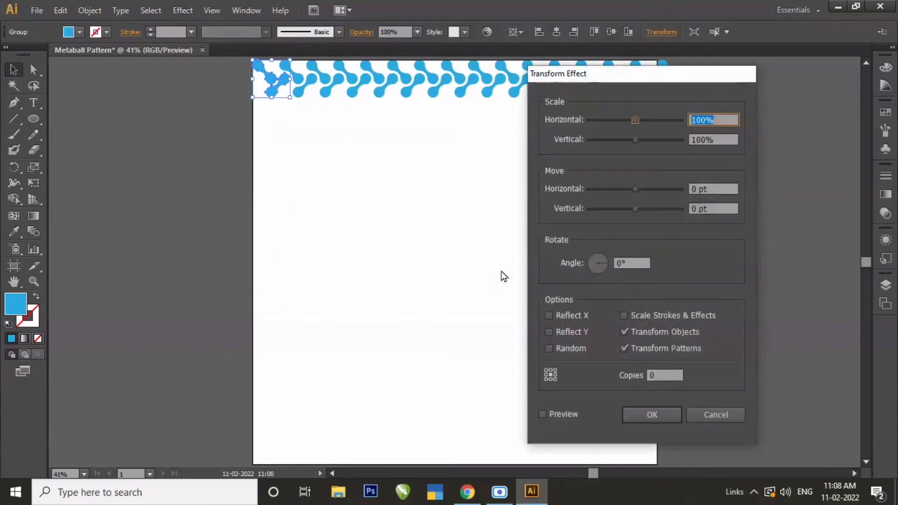
pyautogui.click(721, 208)
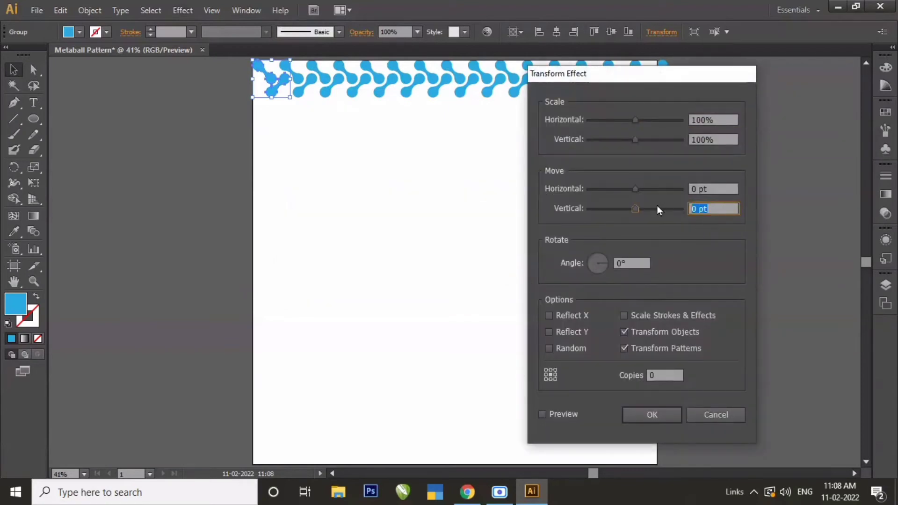
pyautogui.write('100')
pyautogui.click(660, 375)
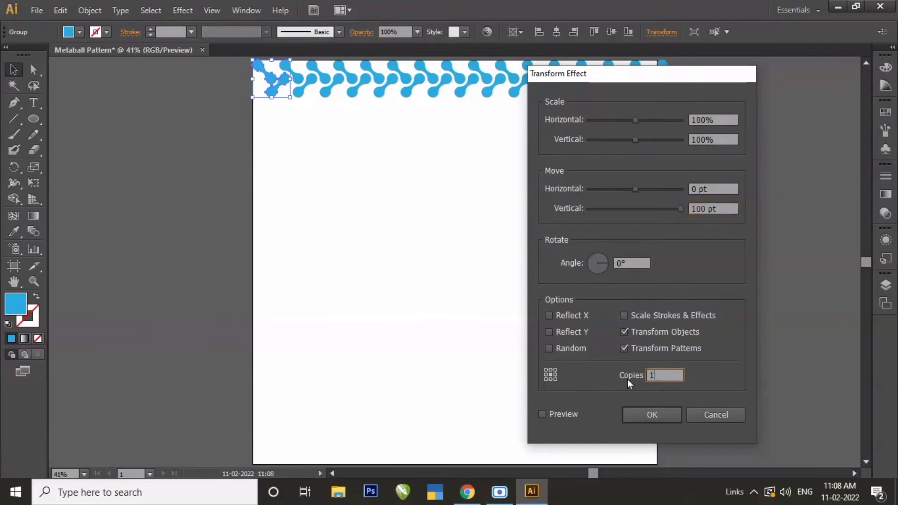
pyautogui.write('5')
pyautogui.click(542, 413)
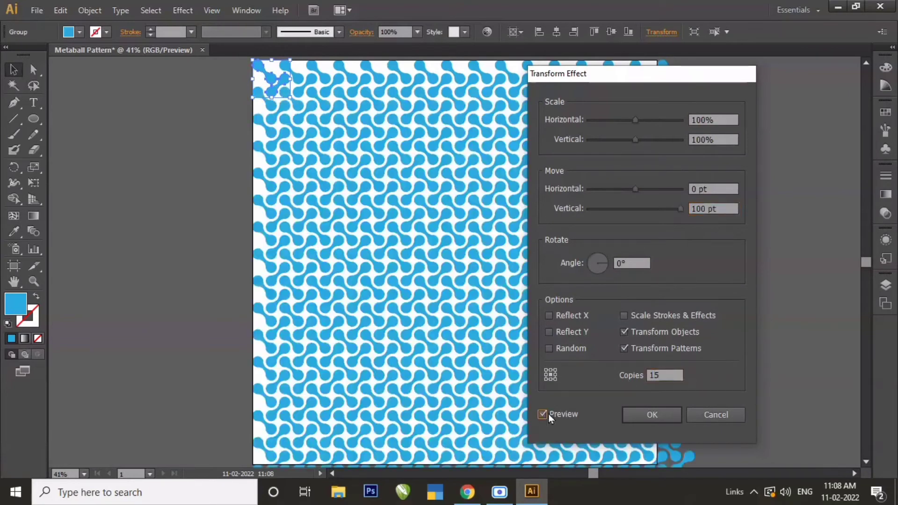
pyautogui.click(636, 414)
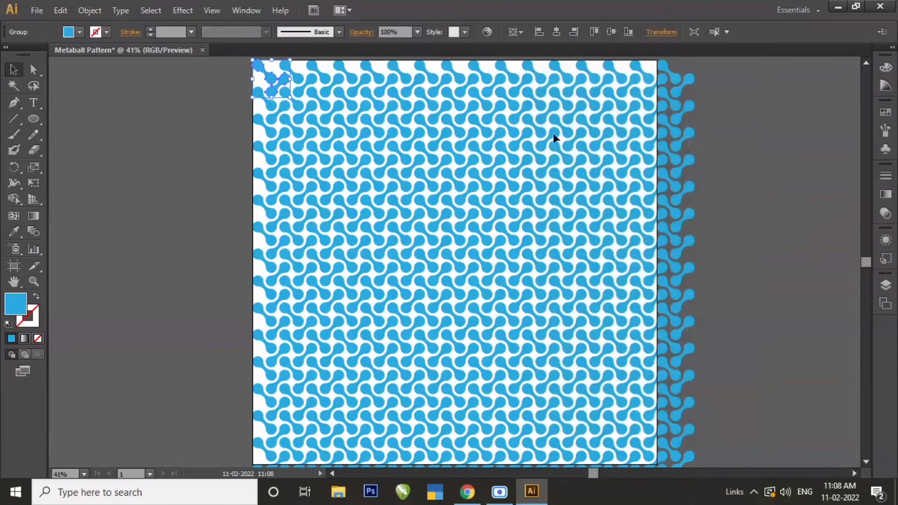
# Step: Expand Appearance on the pattern, then align it to the artboard's horizontal and vertical centres
pyautogui.click(89, 10)
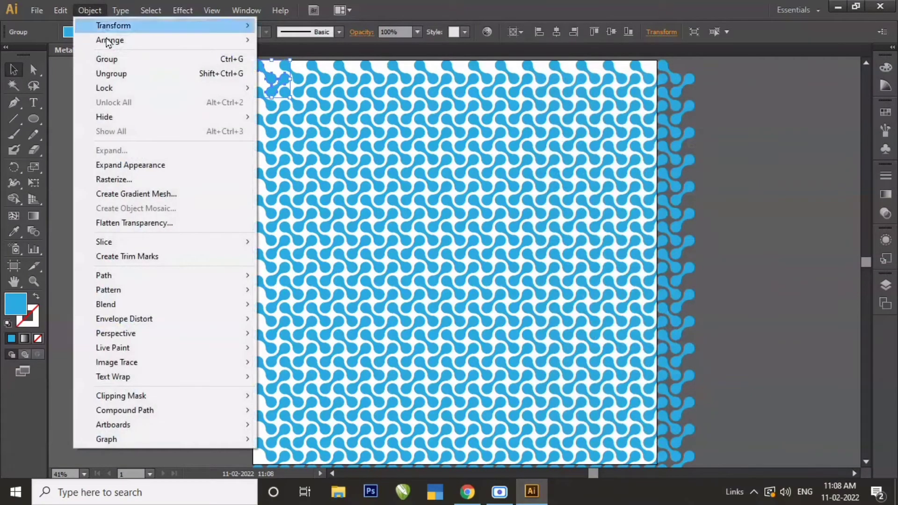
pyautogui.click(133, 166)
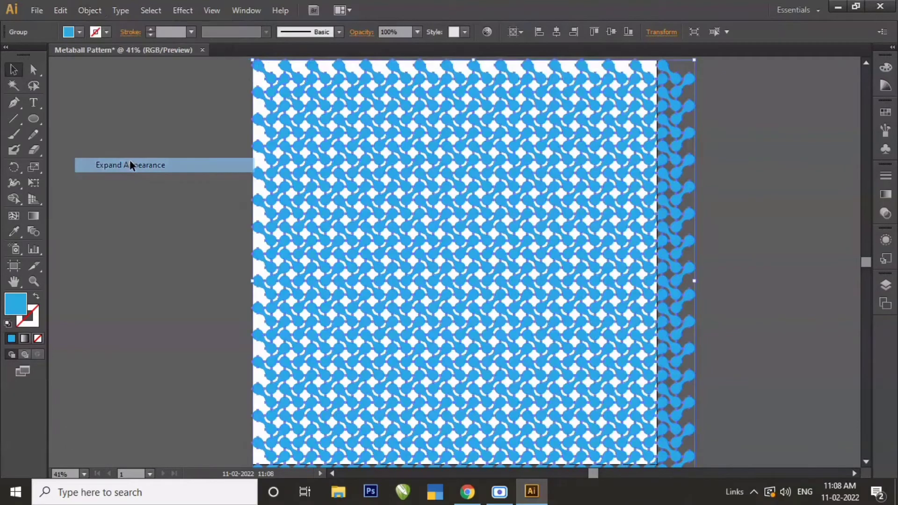
pyautogui.click(557, 32)
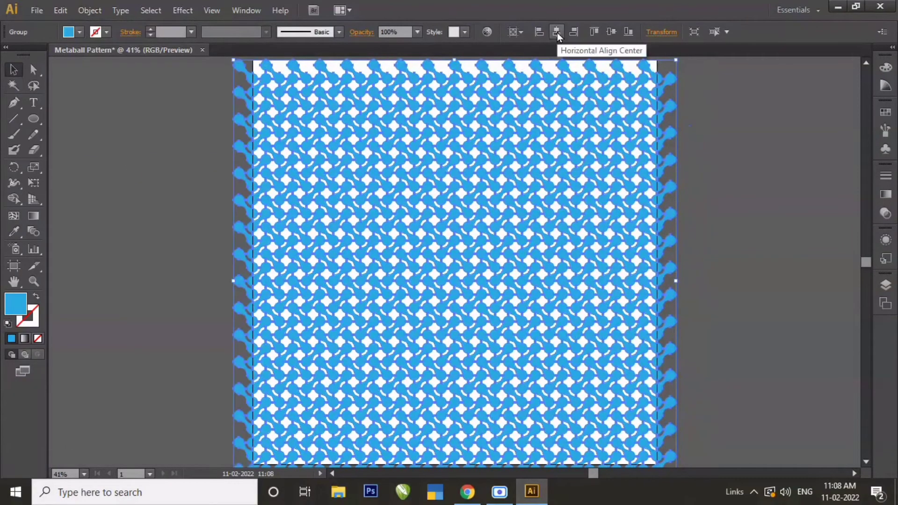
pyautogui.click(611, 32)
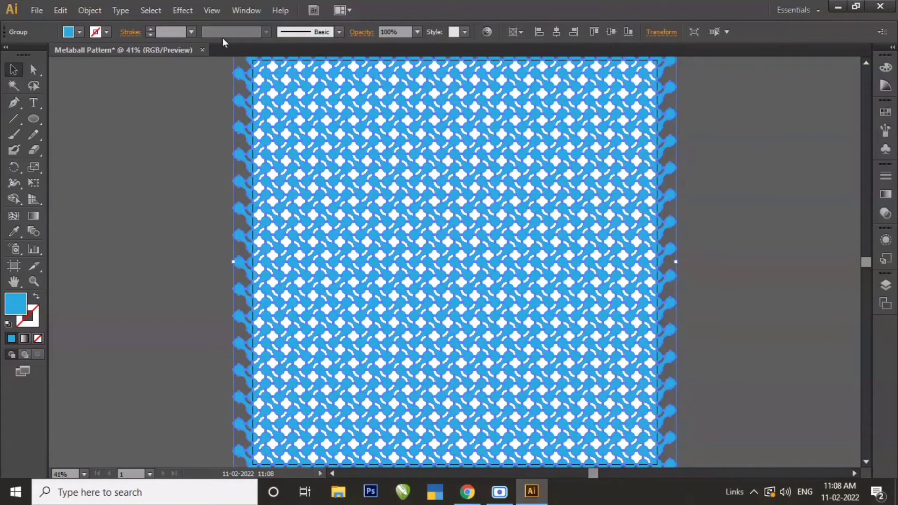
# Step: Ungroup the expanded pattern three times over, then deselect everything
pyautogui.click(97, 13)
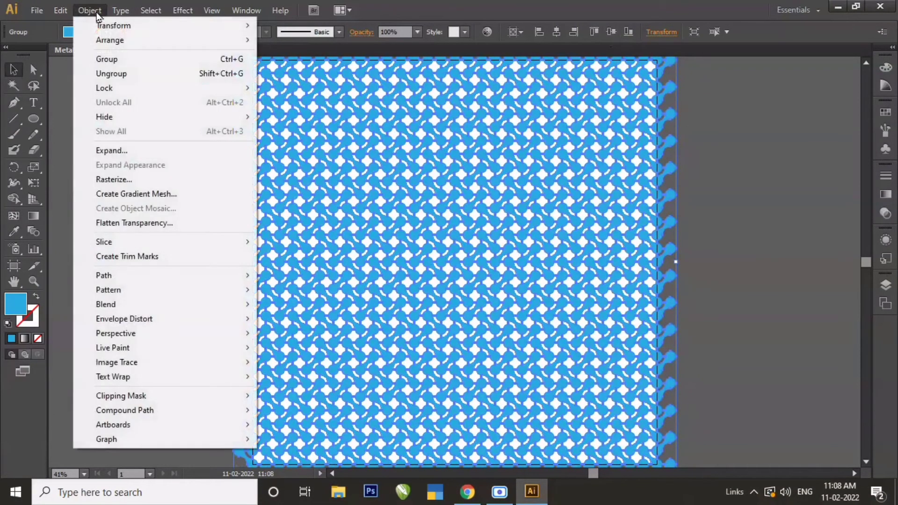
pyautogui.click(111, 73)
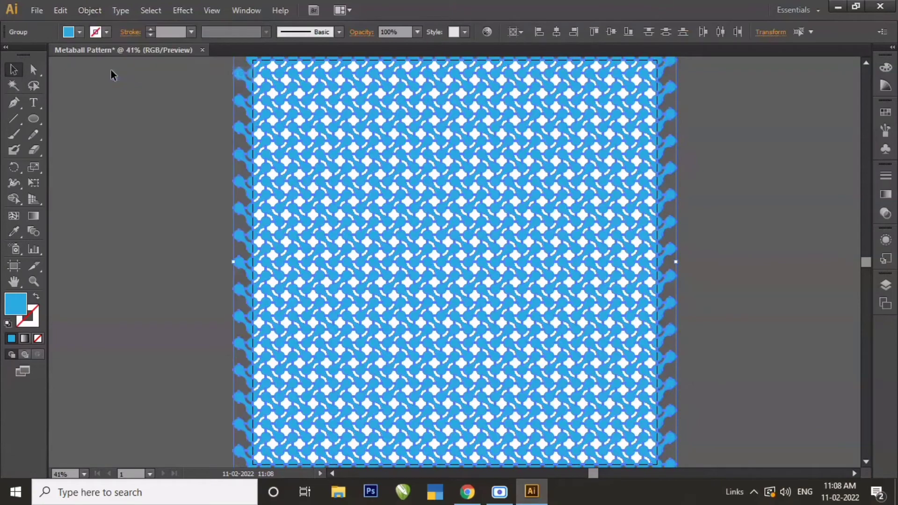
pyautogui.click(97, 11)
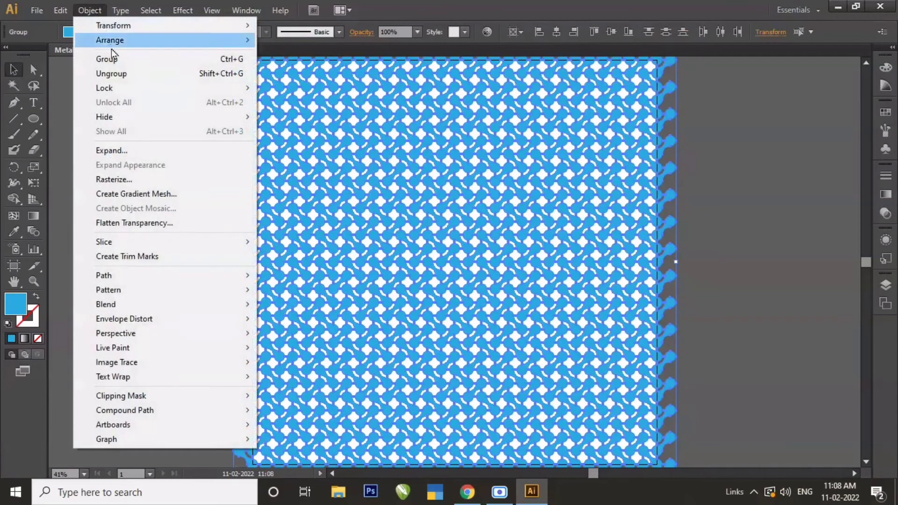
pyautogui.click(121, 75)
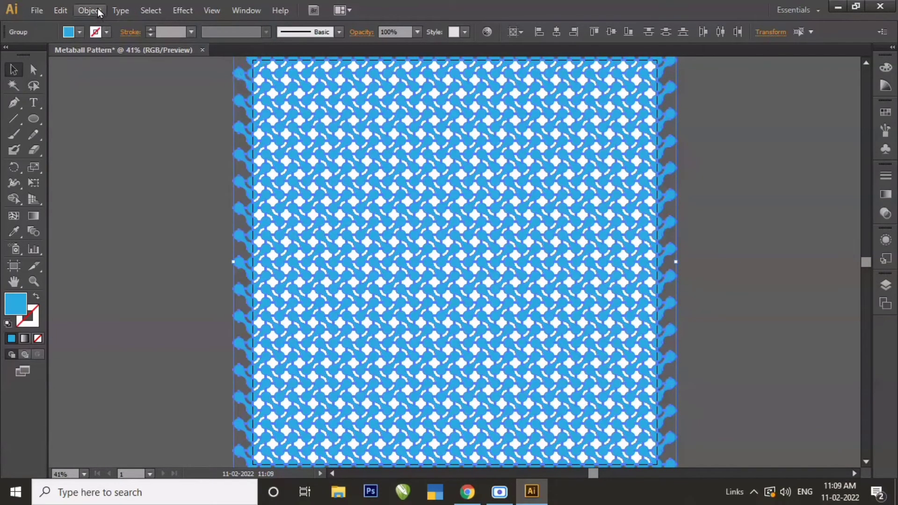
pyautogui.click(96, 10)
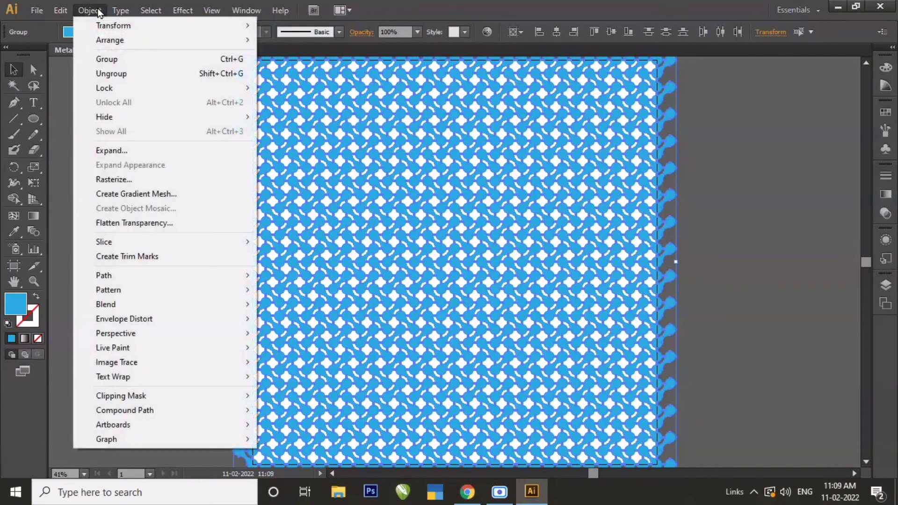
pyautogui.click(123, 74)
pyautogui.click(140, 142)
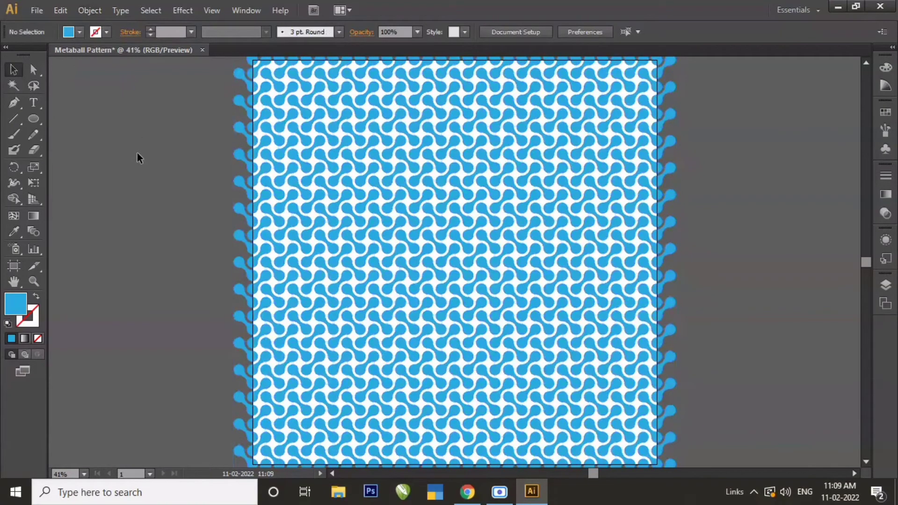
# Step: Show the Swatches panel and scroll down in it
pyautogui.click(248, 8)
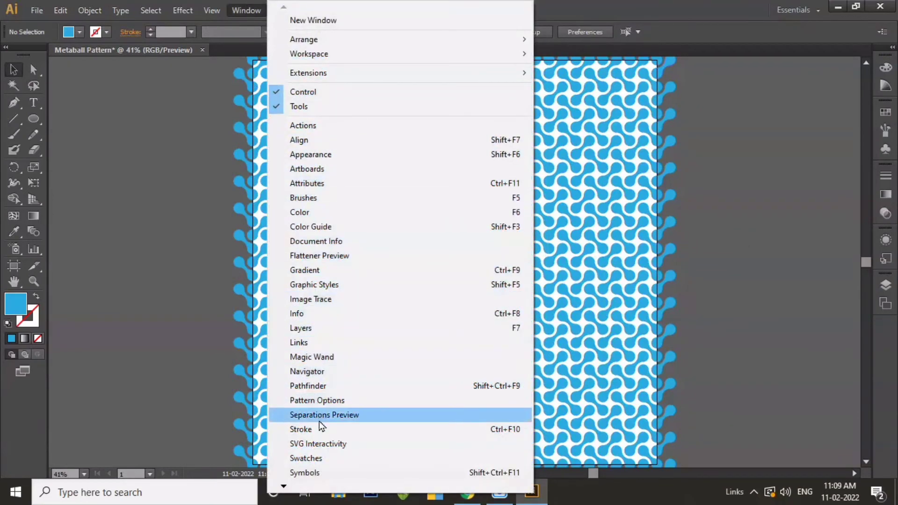
pyautogui.click(314, 459)
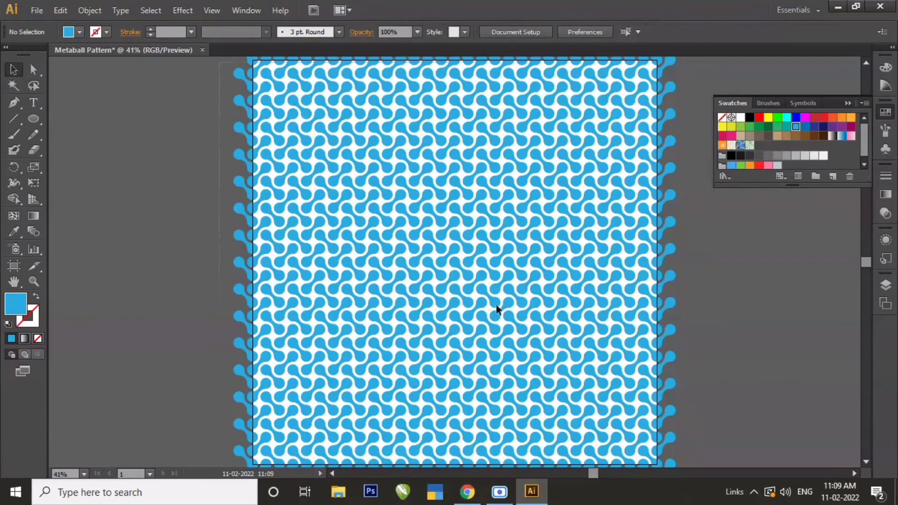
pyautogui.scroll(-2, 679, 468)
# Step: Select the whole pattern, fill it dark grey, and pick the grey and red swatches
pyautogui.hotkey('ctrl', 'a')
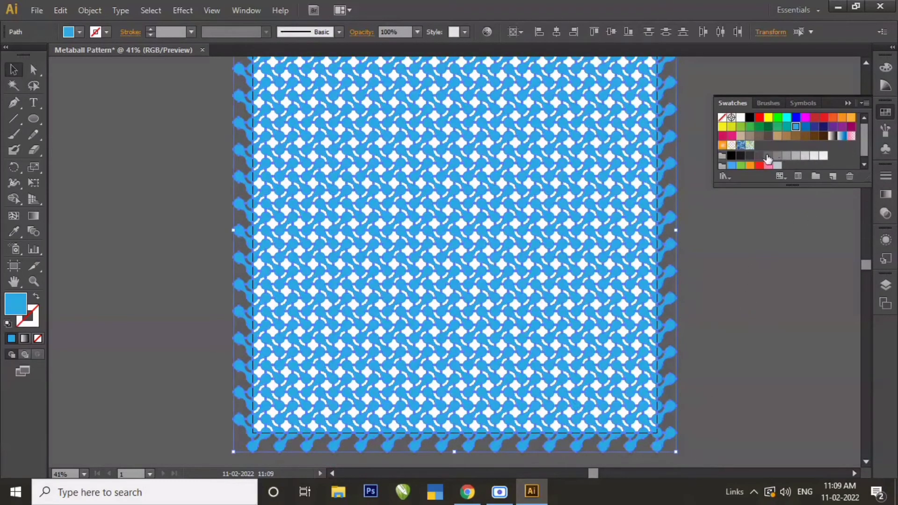
pyautogui.click(759, 157)
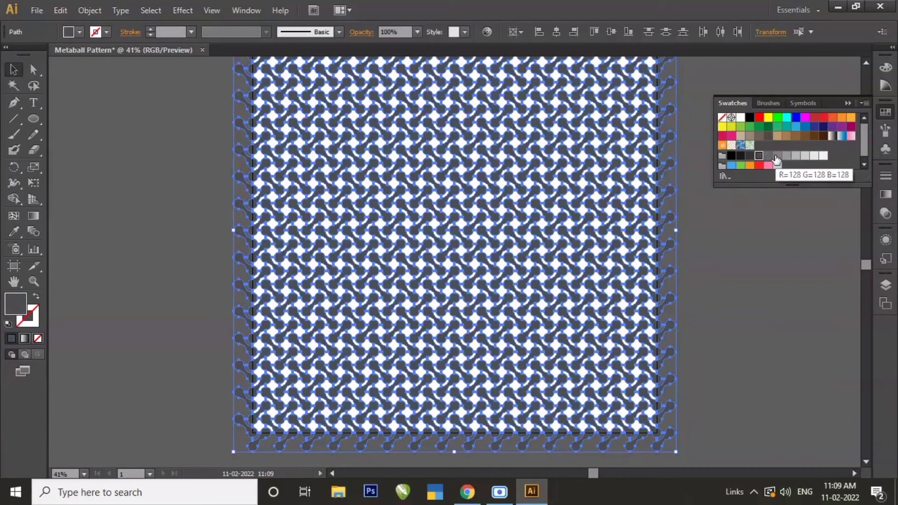
pyautogui.click(776, 157)
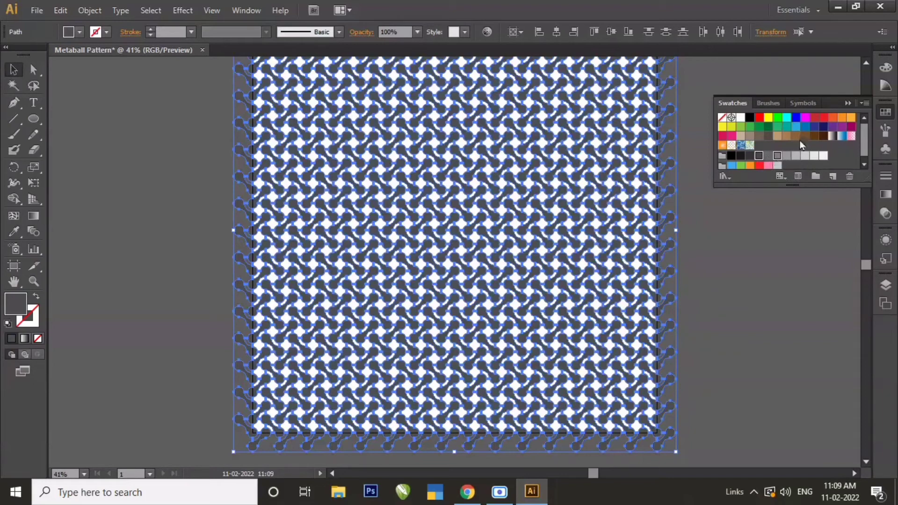
pyautogui.click(812, 120)
pyautogui.click(46, 9)
pyautogui.moveTo(60, 275)
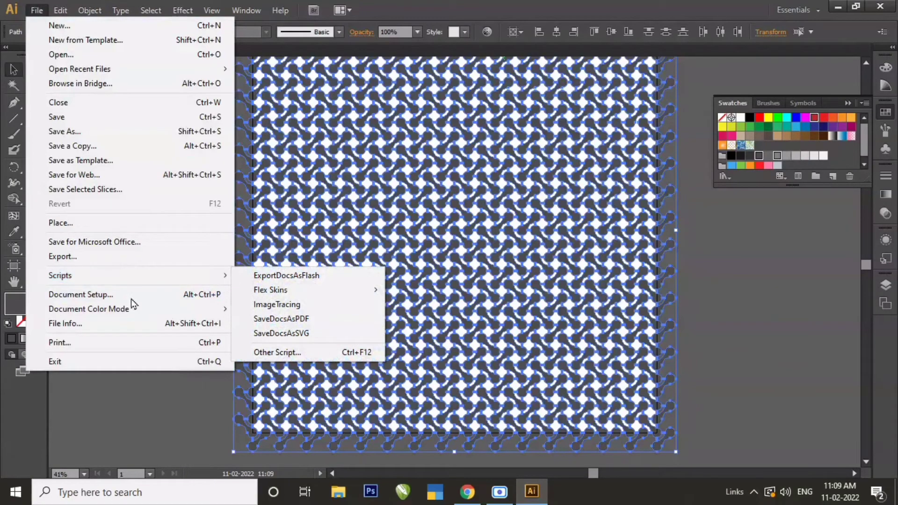
# Step: Make the Randomus script available and run it from File > Scripts
pyautogui.click(499, 492)
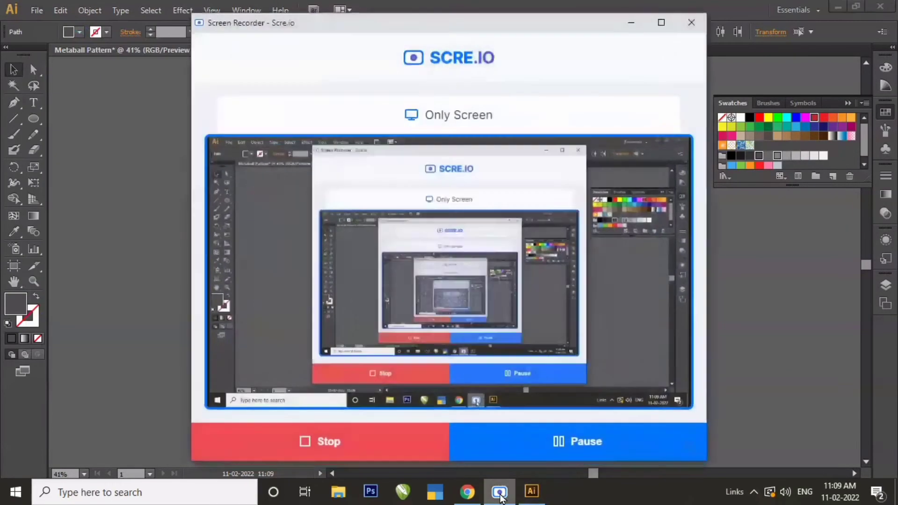
pyautogui.click(627, 22)
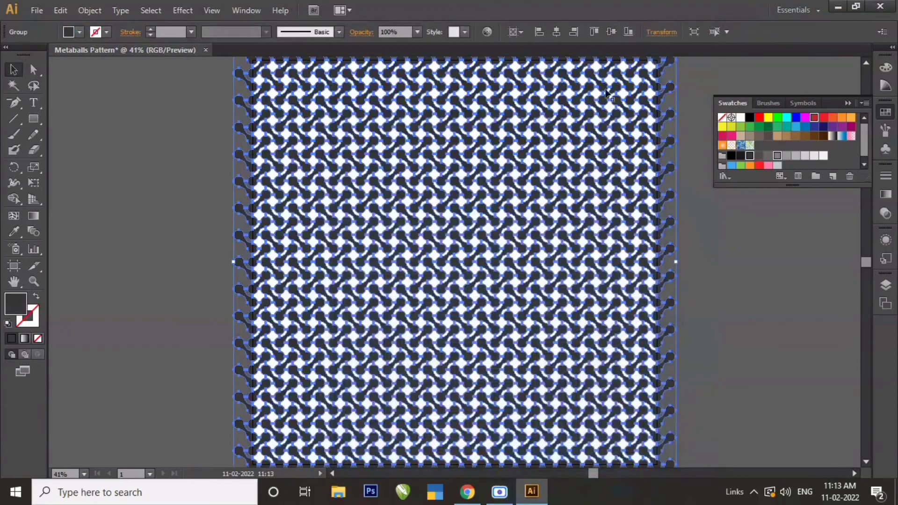
pyautogui.click(35, 10)
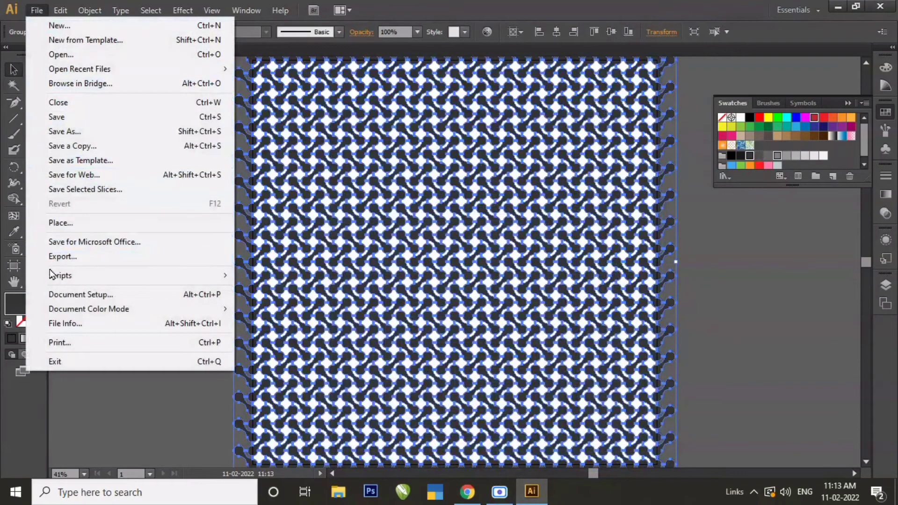
pyautogui.moveTo(126, 276)
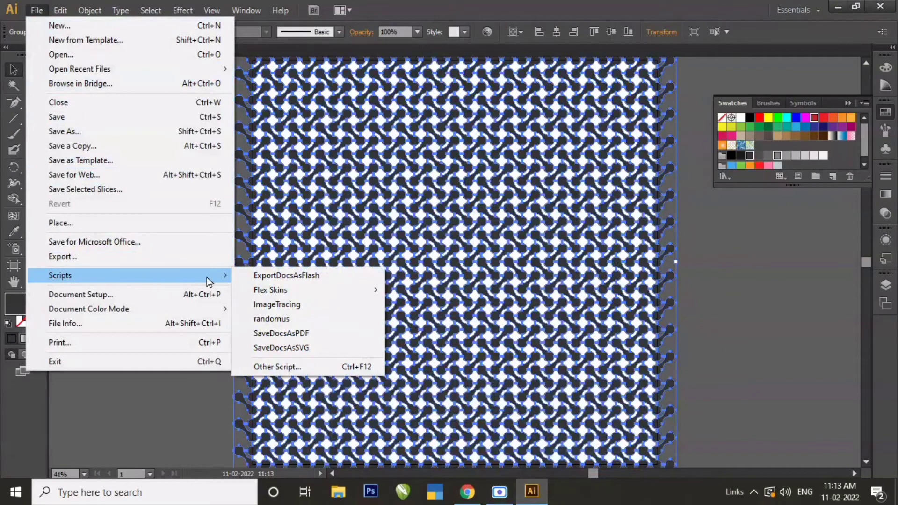
pyautogui.click(304, 321)
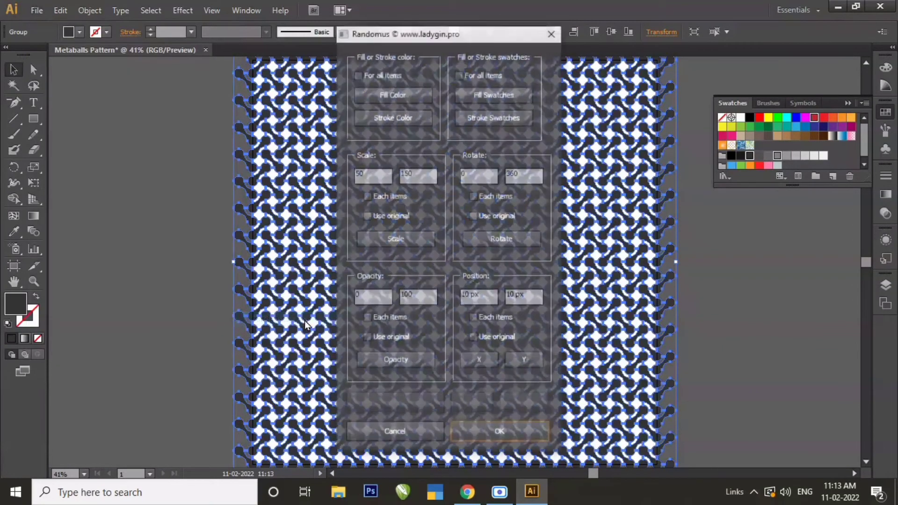
# Step: Trial Randomus' Fill Swatches four times, then close it, discarding the random colours
pyautogui.moveTo(471, 34); pyautogui.dragTo(204, 34)
pyautogui.click(221, 93)
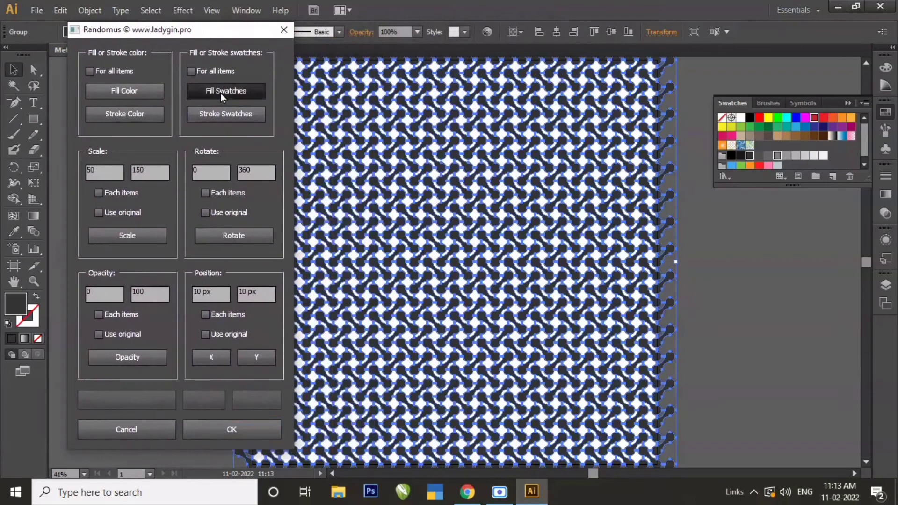
pyautogui.click(220, 92)
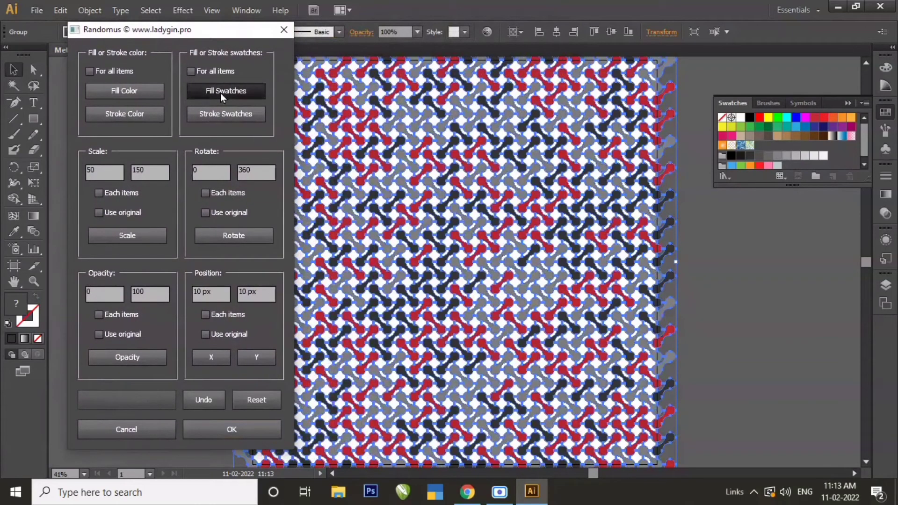
pyautogui.click(220, 93)
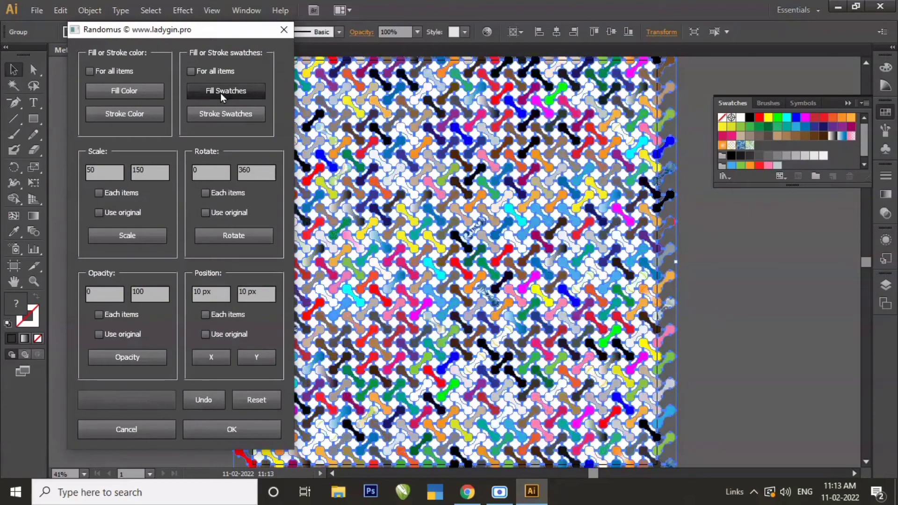
pyautogui.click(221, 92)
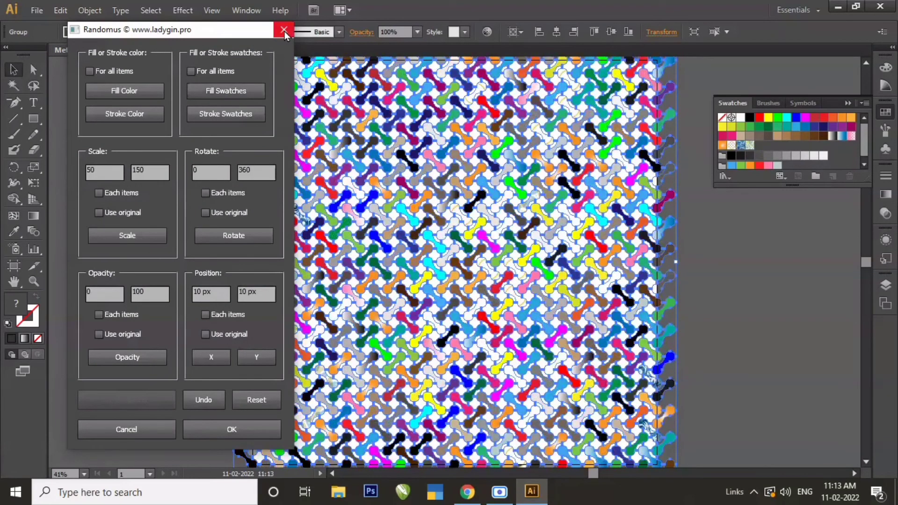
pyautogui.click(284, 32)
pyautogui.click(39, 10)
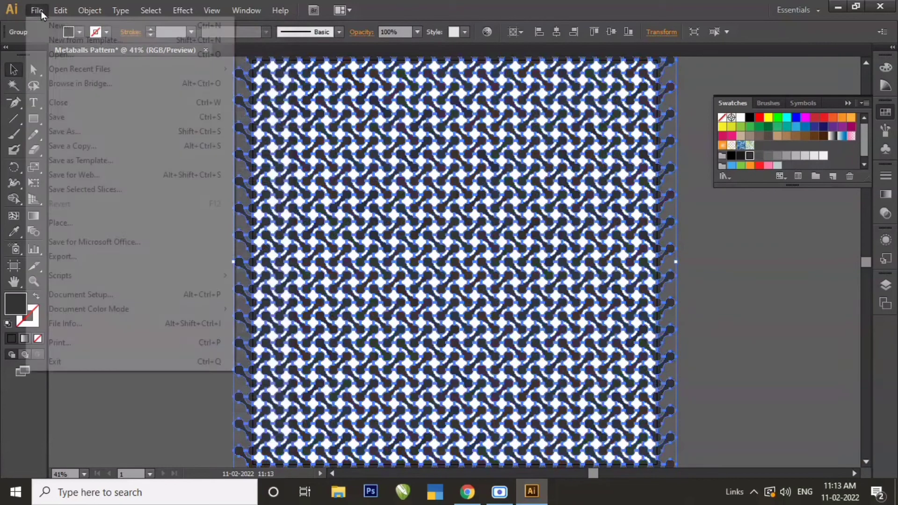
pyautogui.moveTo(60, 275)
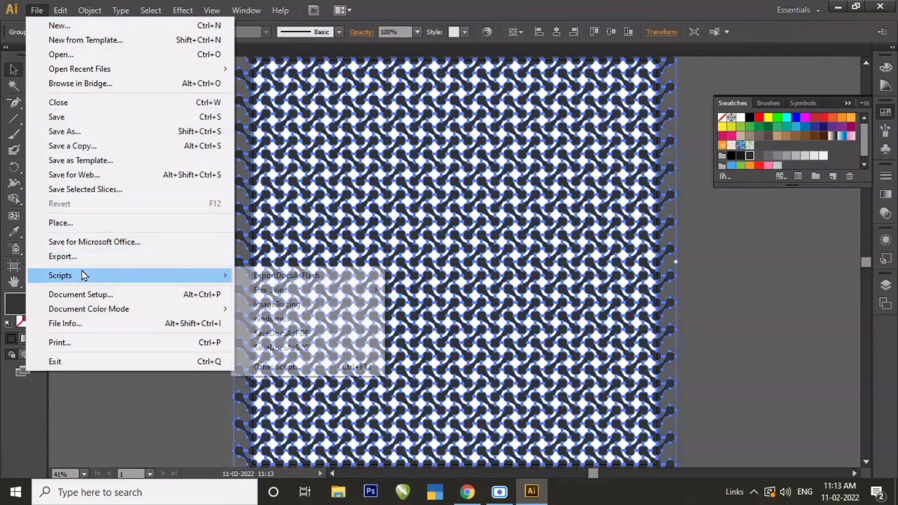
# Step: Close the reopened Randomus, then select the grey and dark red swatches
pyautogui.click(272, 318)
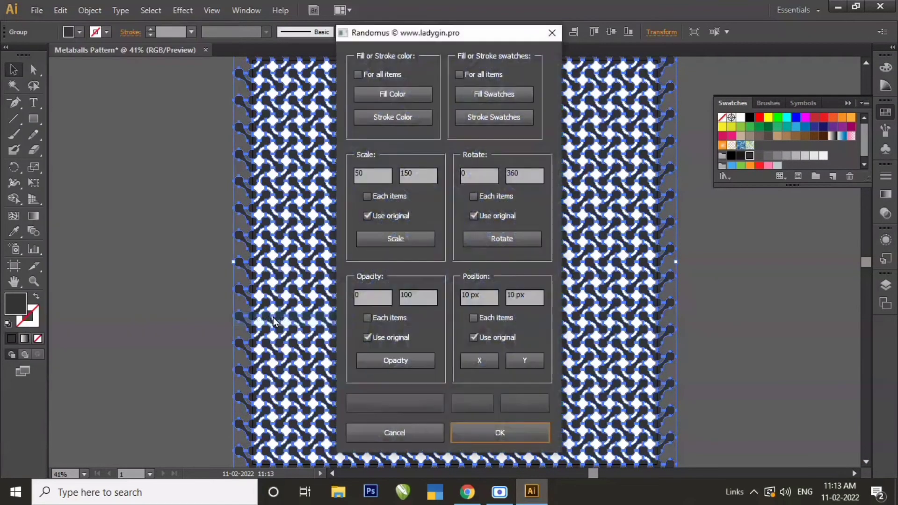
pyautogui.click(552, 36)
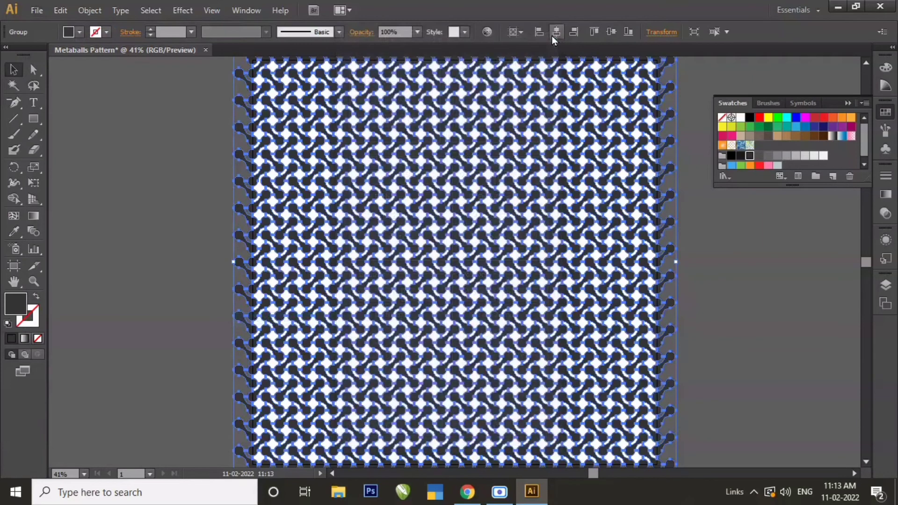
pyautogui.keyDown('ctrl'); pyautogui.click(777, 156); pyautogui.keyUp('ctrl')
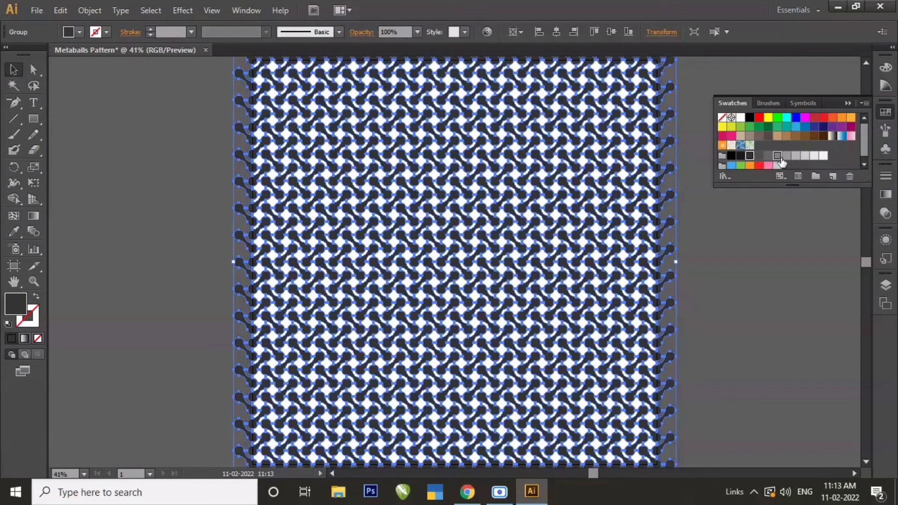
pyautogui.keyDown('ctrl'); pyautogui.click(814, 117); pyautogui.keyUp('ctrl')
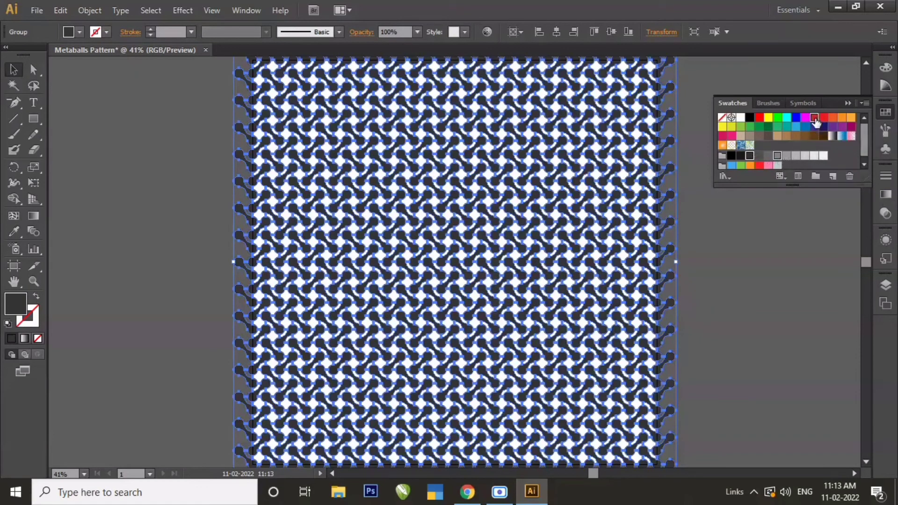
# Step: Run Randomus, fill the pieces randomly with the chosen swatches, keep them, and deselect
pyautogui.click(40, 11)
pyautogui.moveTo(60, 275)
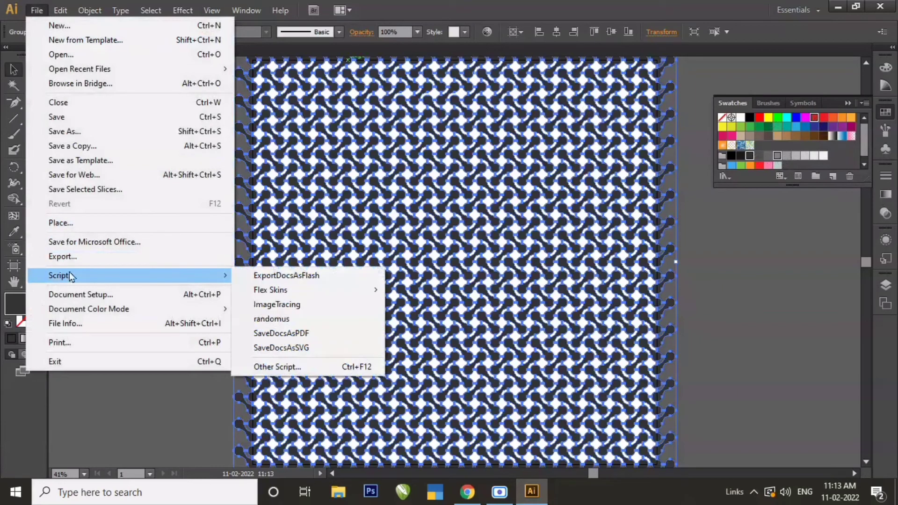
pyautogui.click(293, 319)
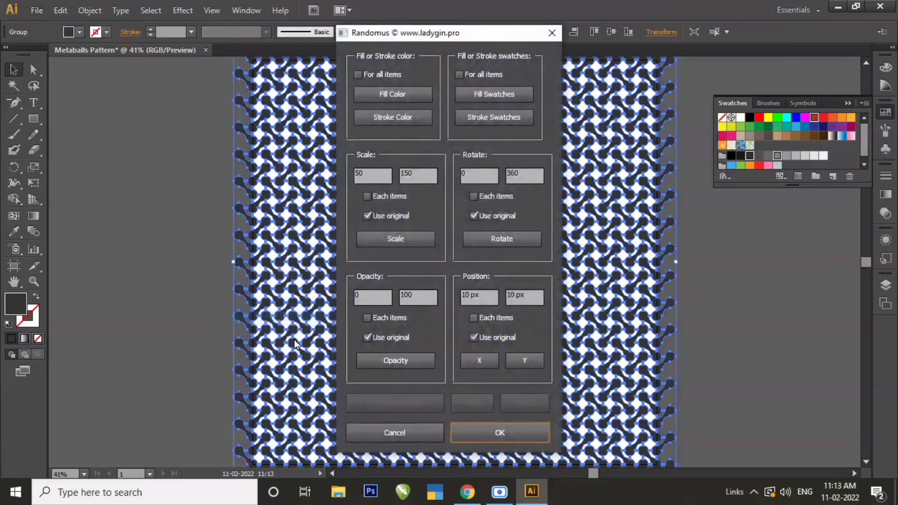
pyautogui.click(459, 97)
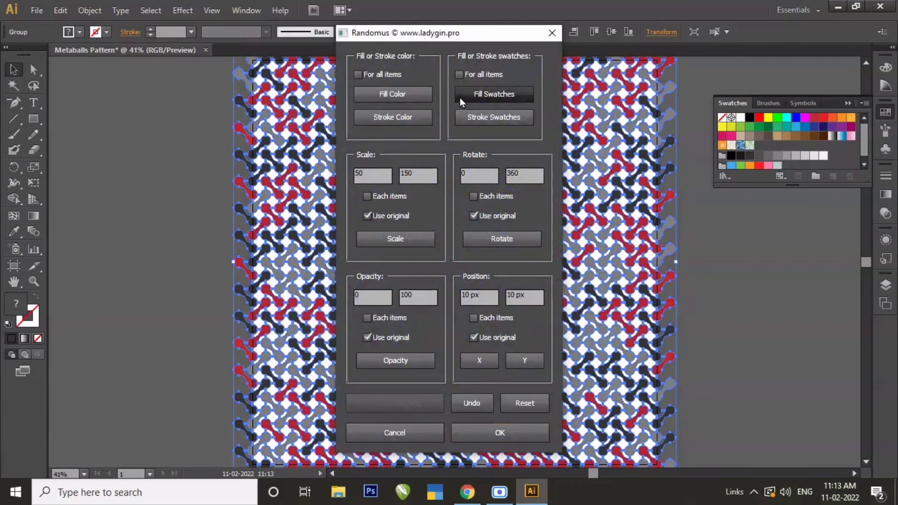
pyautogui.click(505, 429)
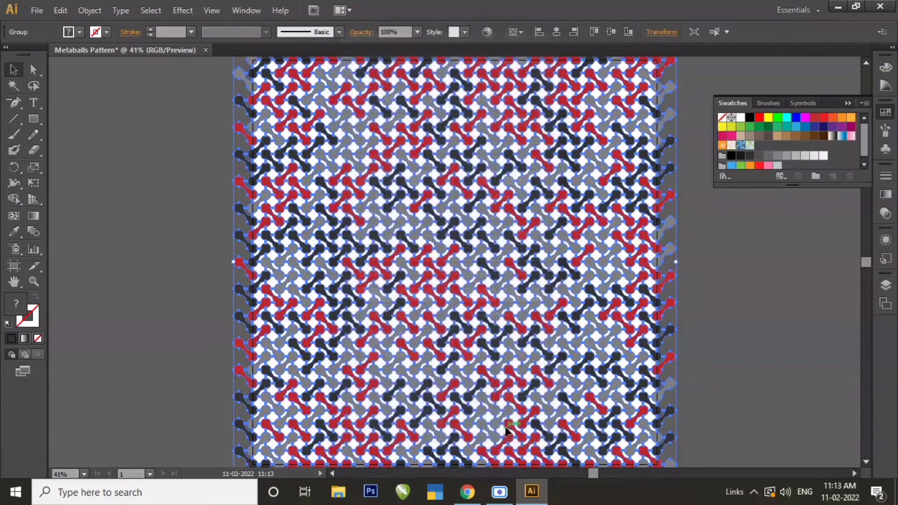
pyautogui.click(753, 295)
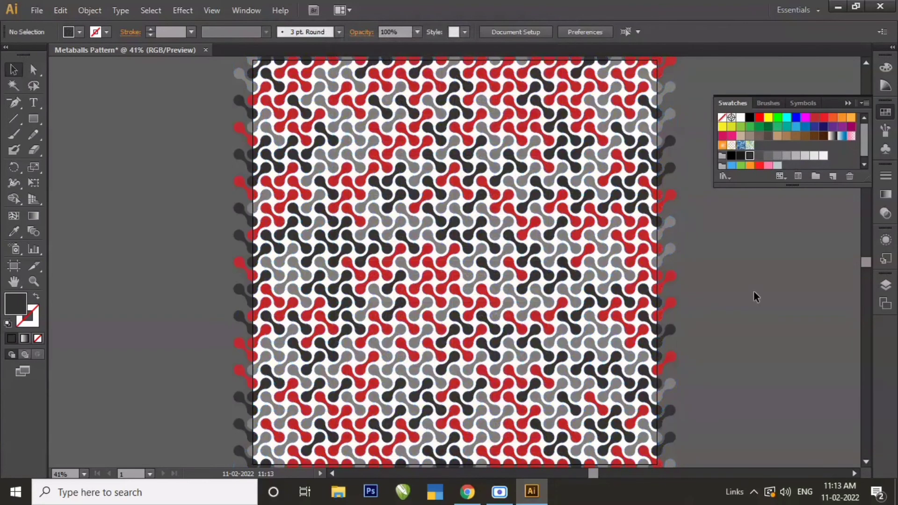
# Step: Draw a 1500 × 1500 pt square with the Rectangle tool
pyautogui.click(34, 118)
pyautogui.click(137, 135)
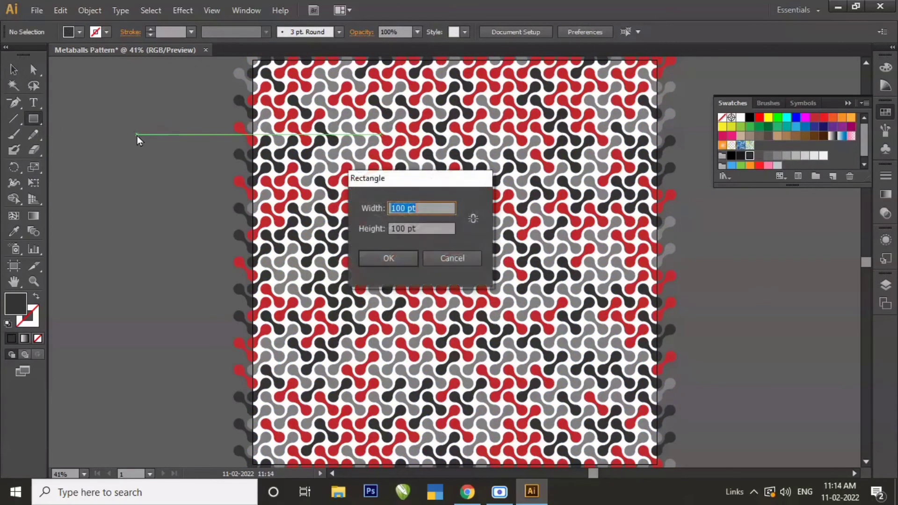
pyautogui.write('1500')
pyautogui.press('Tab')
pyautogui.write('150')
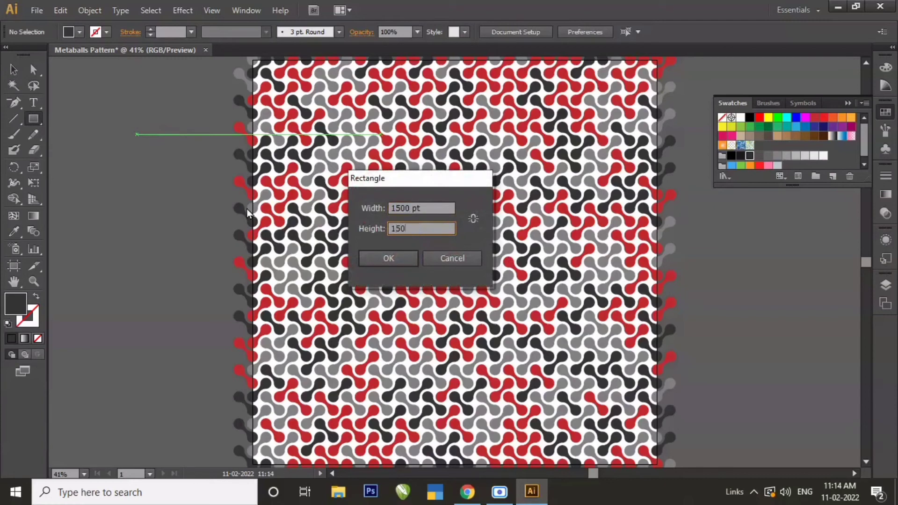
pyautogui.write('0')
pyautogui.click(368, 259)
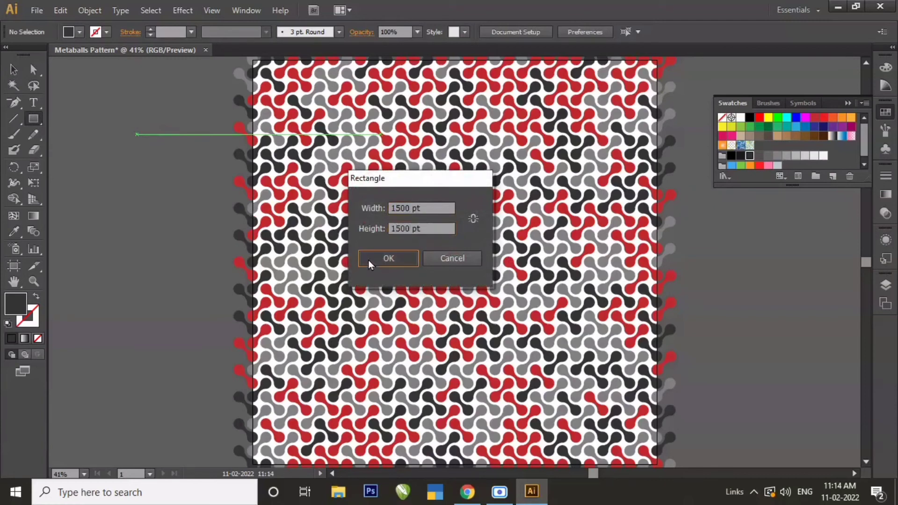
# Step: Centre the square horizontally and vertically on the artboard, then select all artwork
pyautogui.press('v')
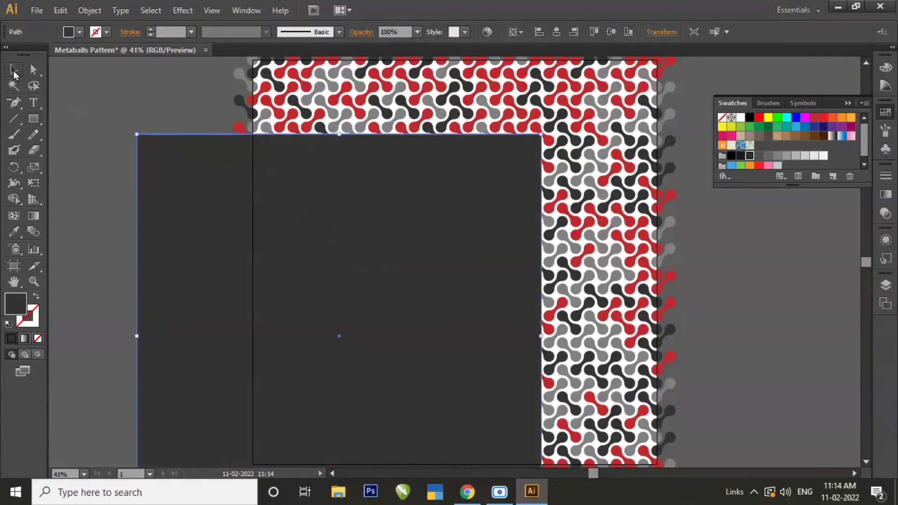
pyautogui.click(558, 32)
pyautogui.click(606, 32)
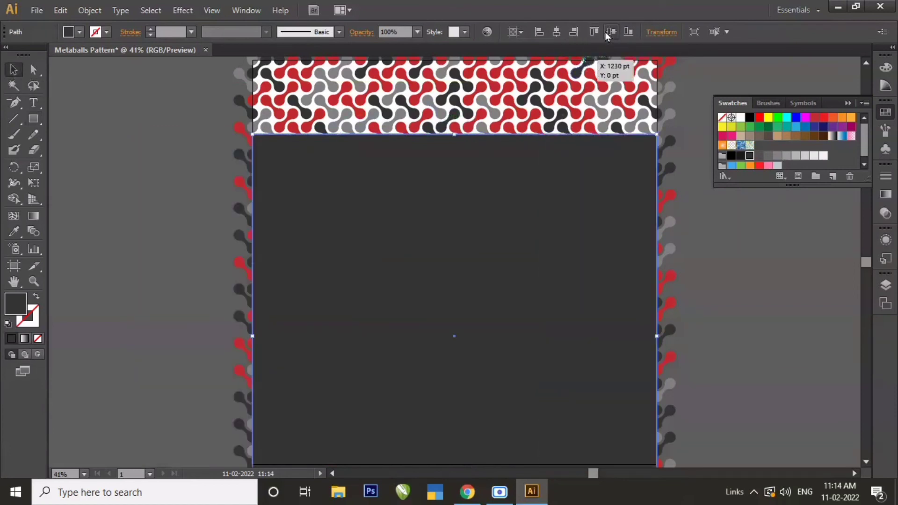
pyautogui.click(157, 178)
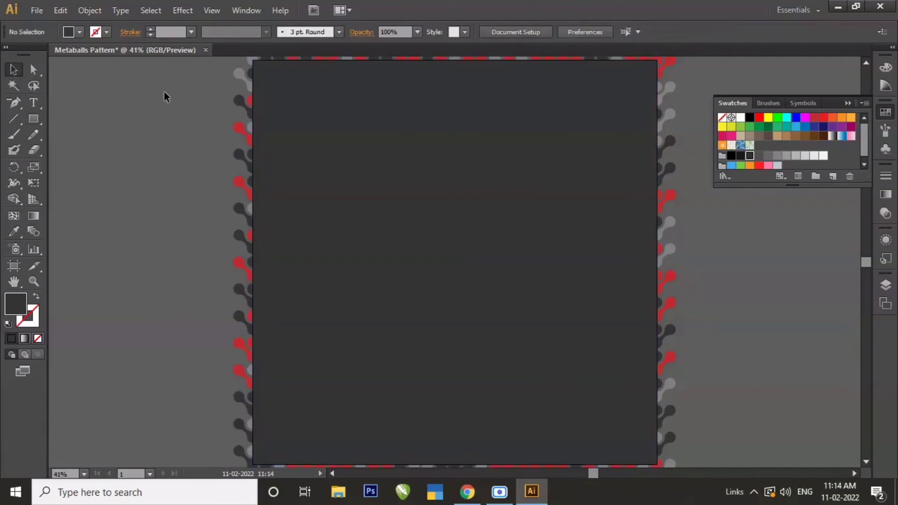
pyautogui.hotkey('ctrl', 'a')
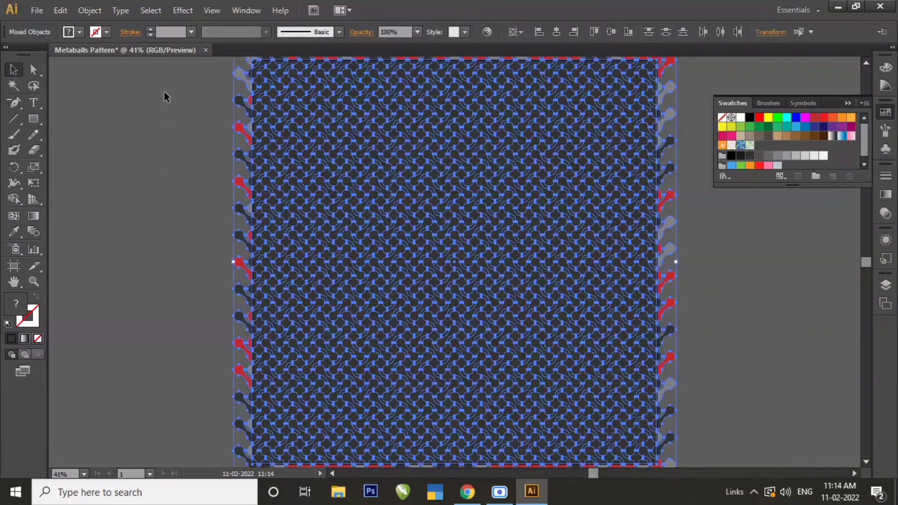
# Step: Make a clipping mask from the square over the recoloured pattern, then deselect
pyautogui.click(90, 10)
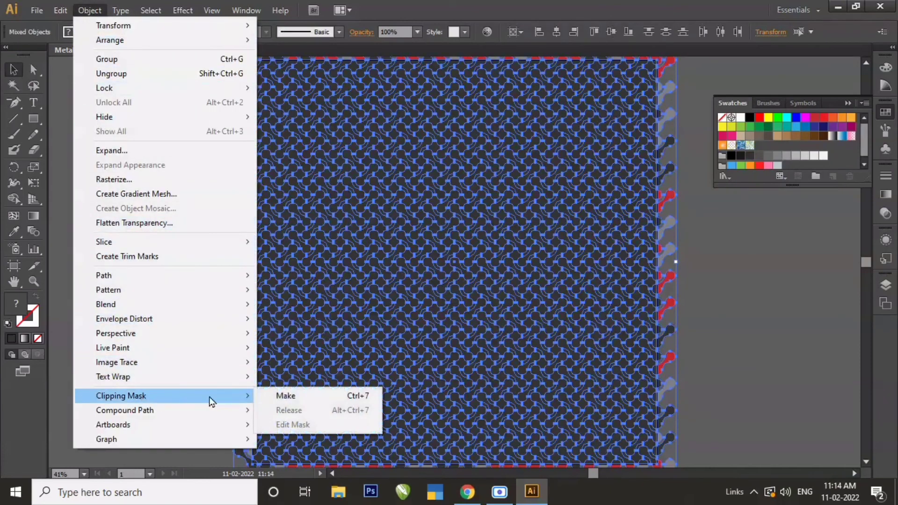
pyautogui.moveTo(120, 396)
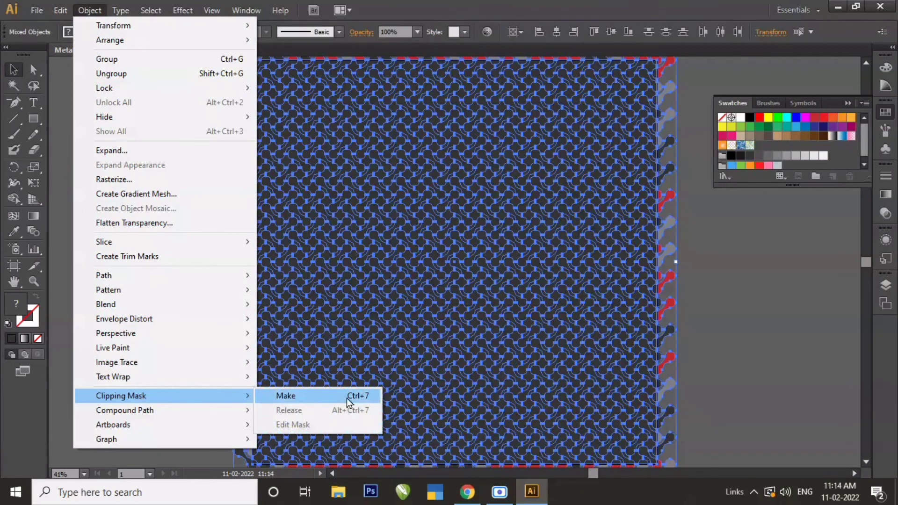
pyautogui.click(348, 402)
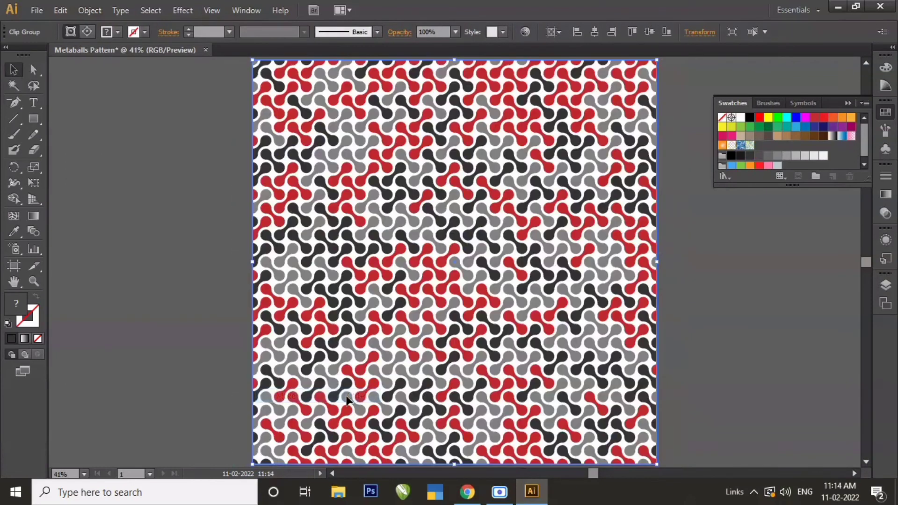
pyautogui.click(741, 289)
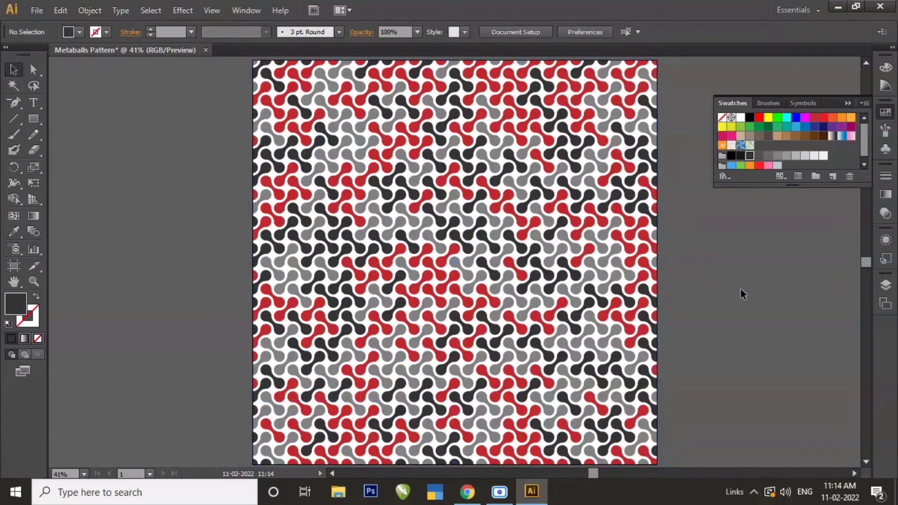